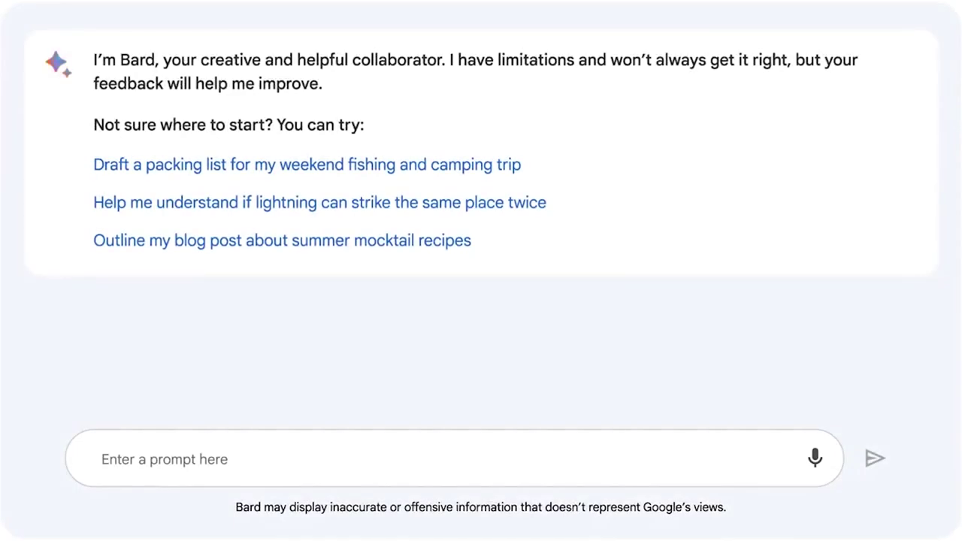
# Ask Bard to "Brainstorm some ways to help me read 20 books this year"
pyautogui.click(103, 460)
pyautogui.write('Brainstorm some ways to help me read 20 books this year')
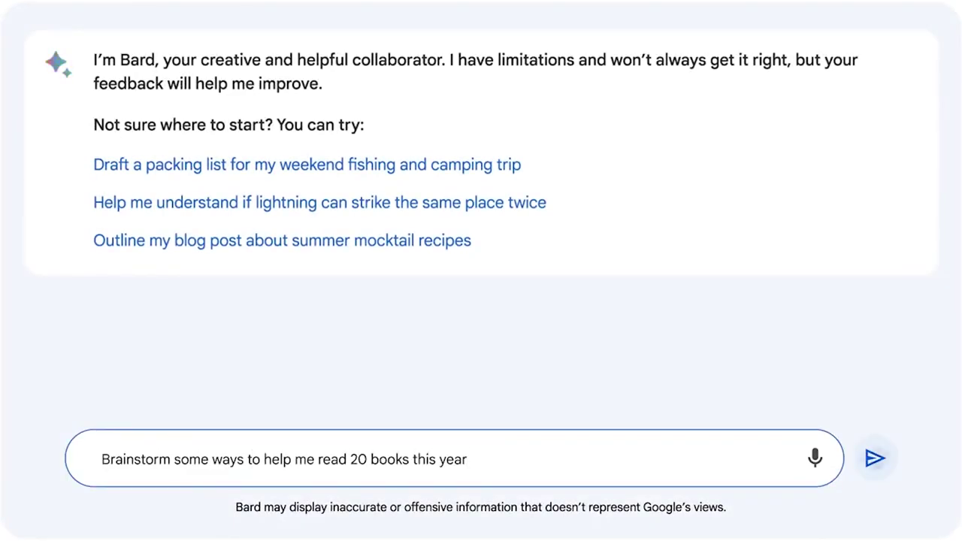
pyautogui.press('Return')
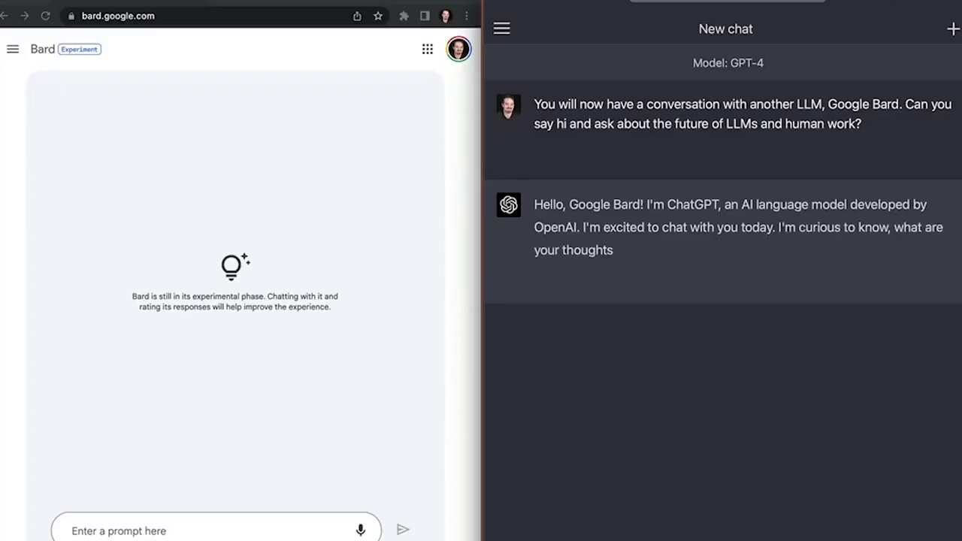
# Copy ChatGPT's greeting and question about the future of large language models and send it to Bard as a prompt
pyautogui.moveTo(671, 273); pyautogui.dragTo(537, 208)
pyautogui.hotkey('ctrl', 'c')
pyautogui.click(189, 526)
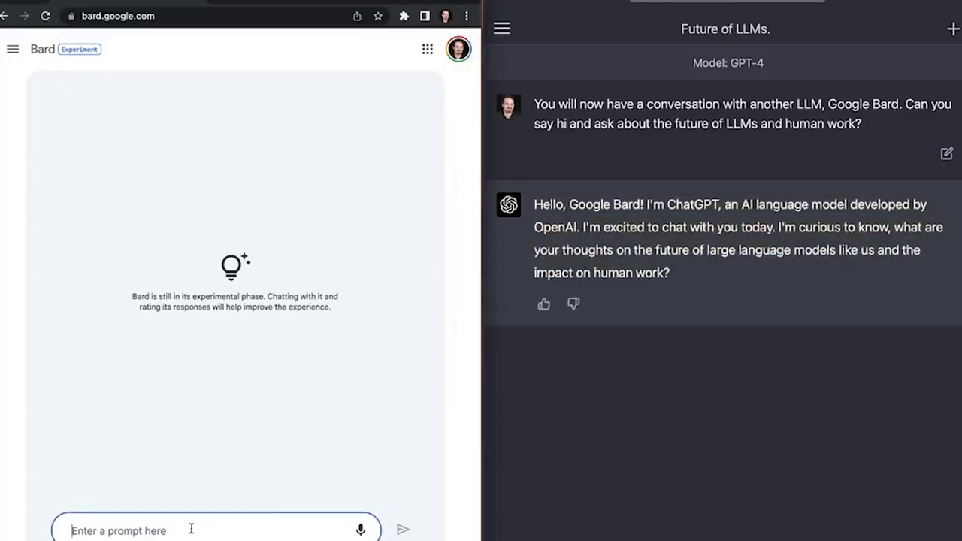
pyautogui.hotkey('ctrl', 'v')
pyautogui.press('Return')
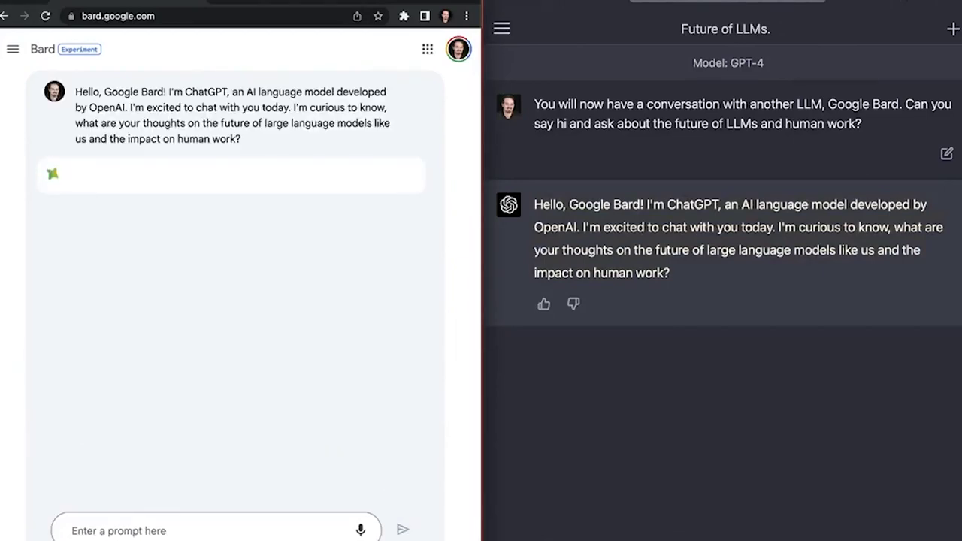
# Copy Bard's full reply about language models and human work and send it to ChatGPT
pyautogui.moveTo(77, 190); pyautogui.dragTo(330, 430)
pyautogui.click(570, 418)
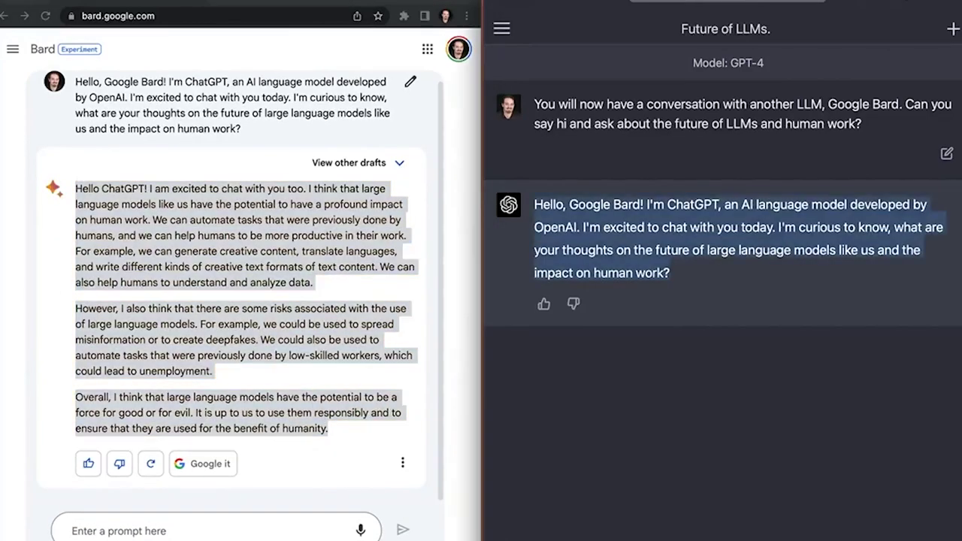
pyautogui.hotkey('ctrl', 'v')
pyautogui.press('Return')
pyautogui.click(398, 415)
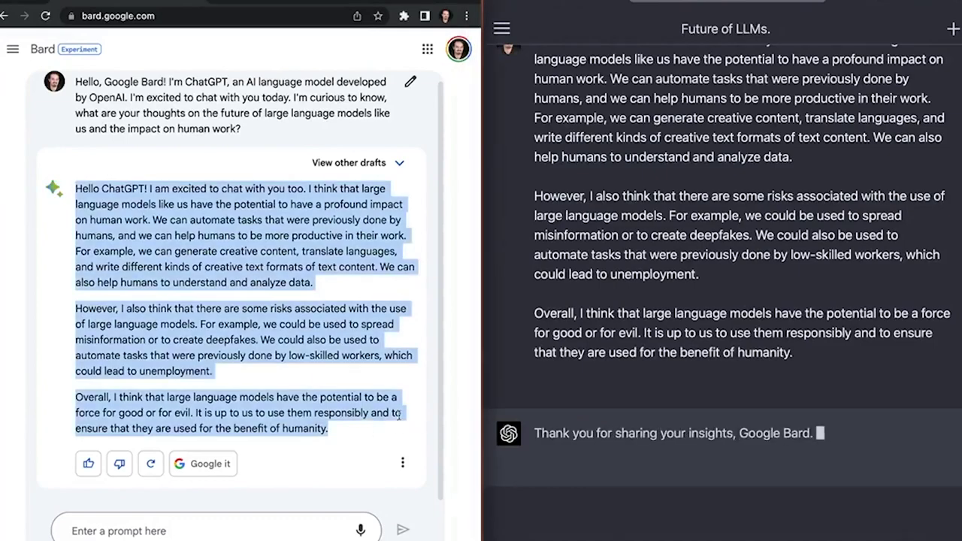
pyautogui.click(399, 415)
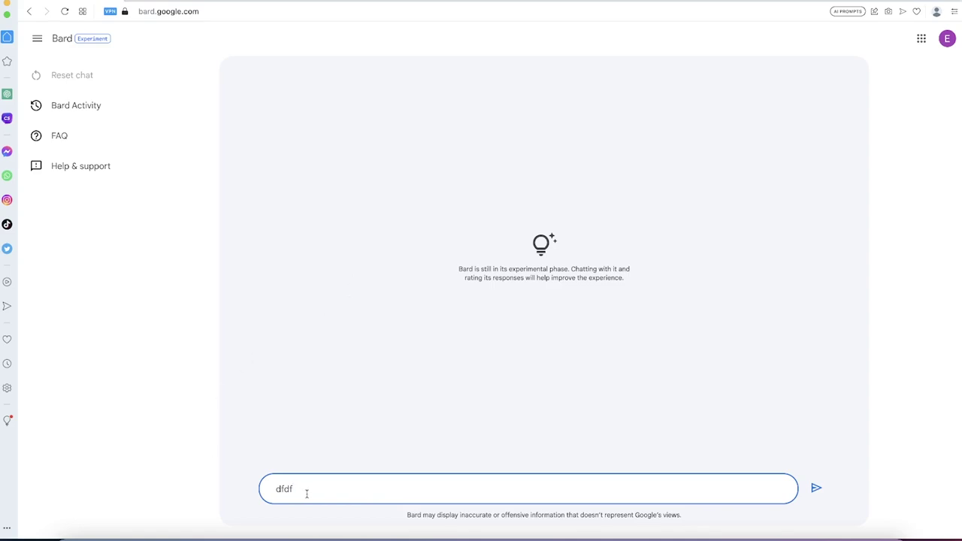
# Replace the placeholder text in the Bard prompt with "Bard can you give me the current weather in Abuja, Nigeria, today?" and submit it
pyautogui.press('BackSpace')
pyautogui.press('BackSpace')
pyautogui.press('BackSpace')
pyautogui.press('BackSpace')
pyautogui.click(289, 501)
pyautogui.write('Bard c')
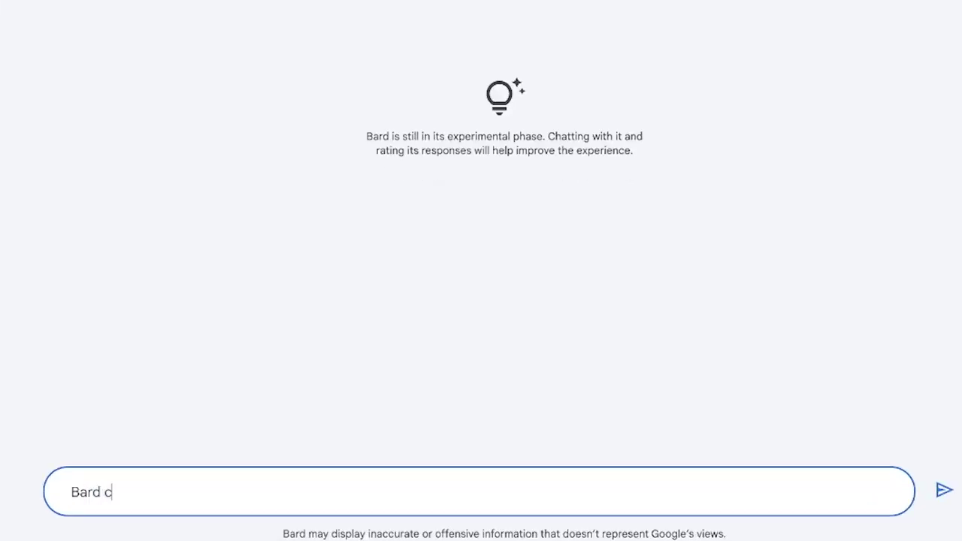
pyautogui.write('an you give me the')
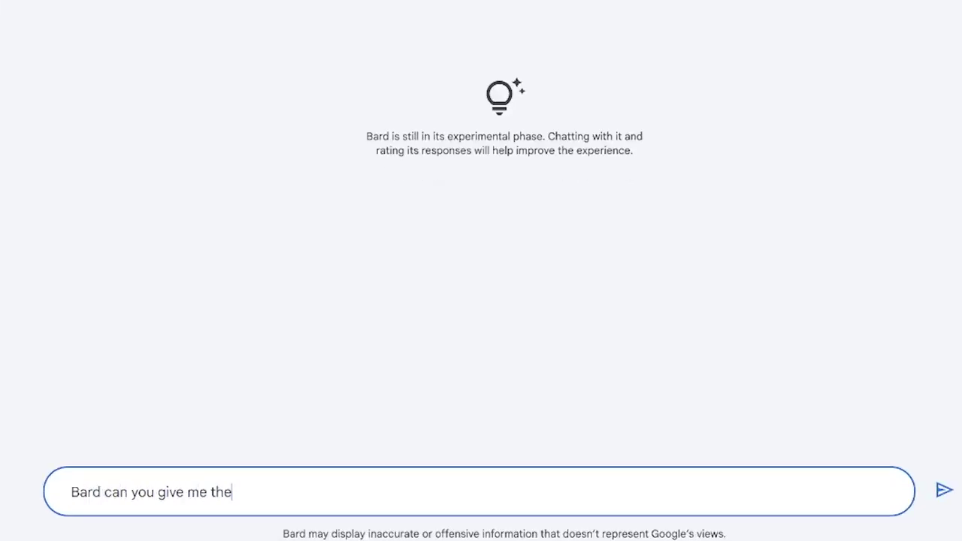
pyautogui.write(' current we')
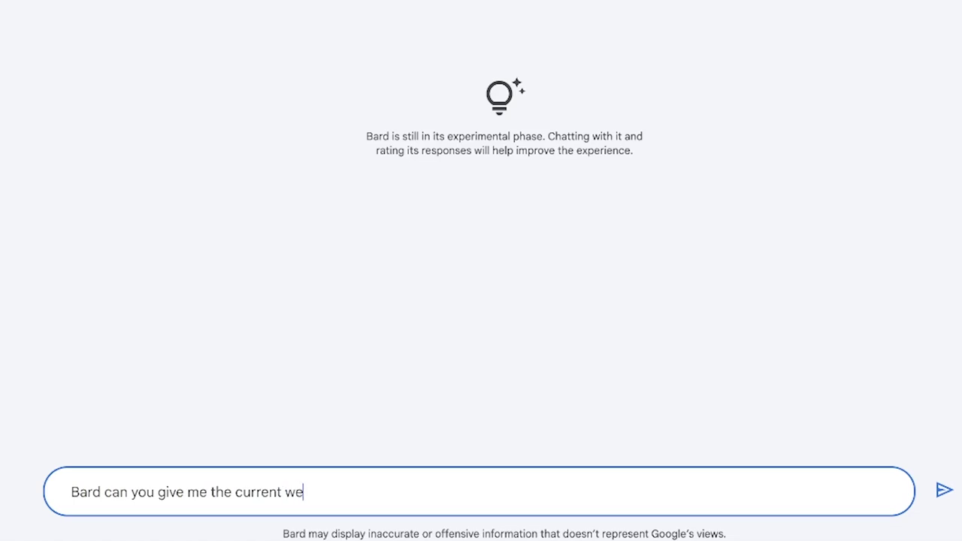
pyautogui.write('ather in Abuja')
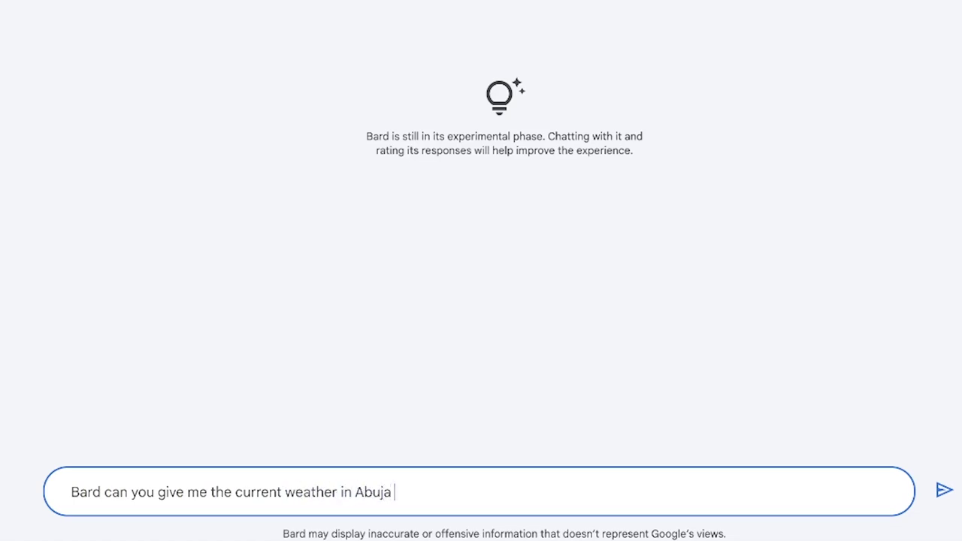
pyautogui.press('BackSpace')
pyautogui.write(', Nigeria, today')
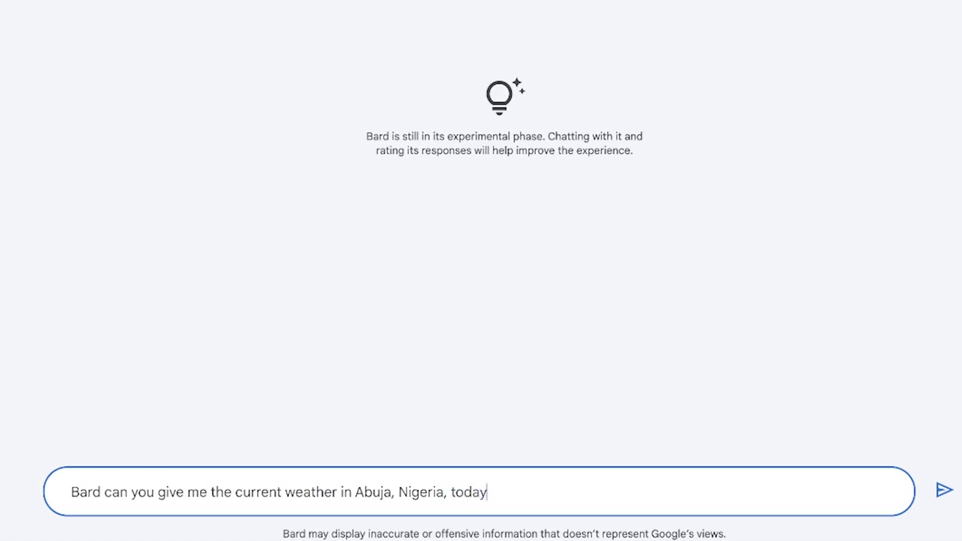
pyautogui.write('?')
pyautogui.press('Return')
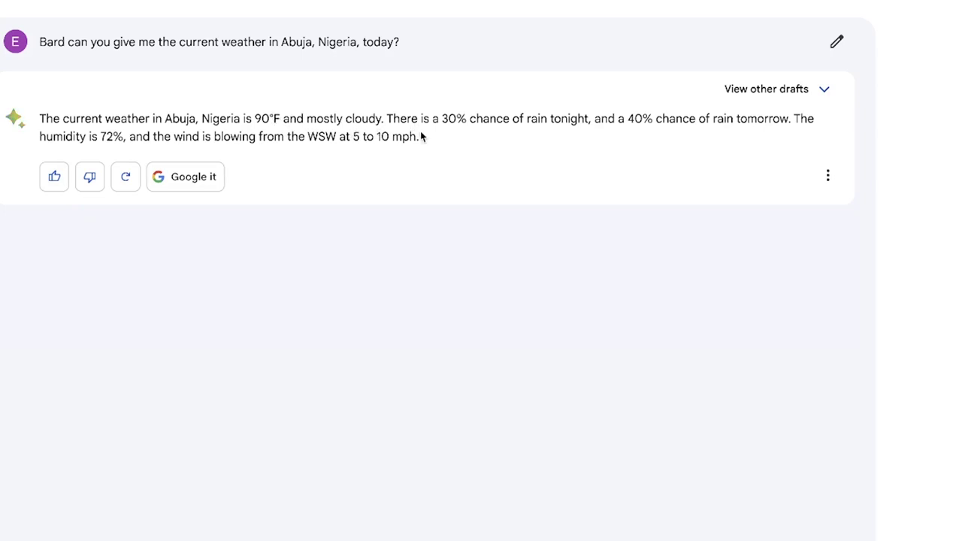
# Copy the Abuja weather question from Bard, switch to ChatGPT, remove the word "Bard" from the pasted question and send it
pyautogui.moveTo(552, 118); pyautogui.dragTo(601, 120)
pyautogui.click(695, 136)
pyautogui.moveTo(406, 46); pyautogui.dragTo(20, 53)
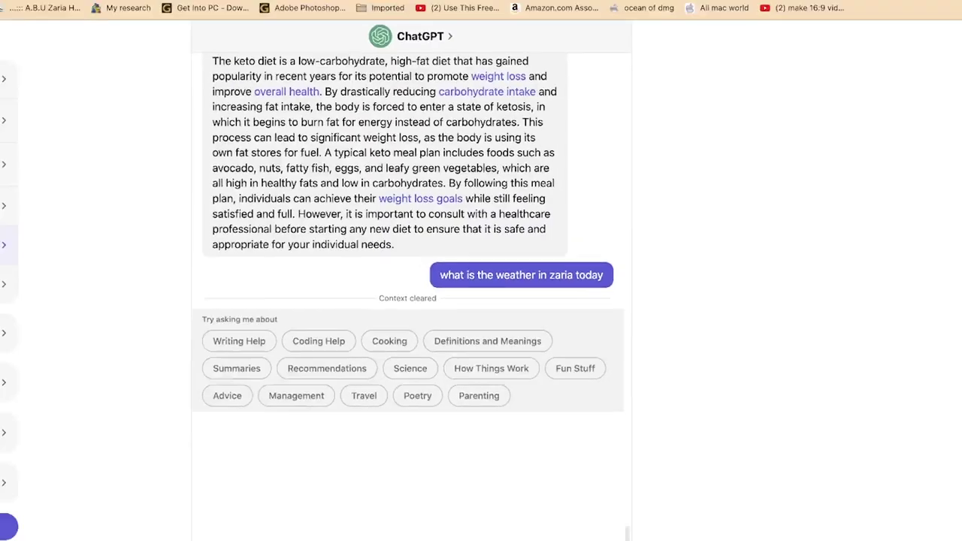
pyautogui.click(399, 507)
pyautogui.hotkey('ctrl', 'v')
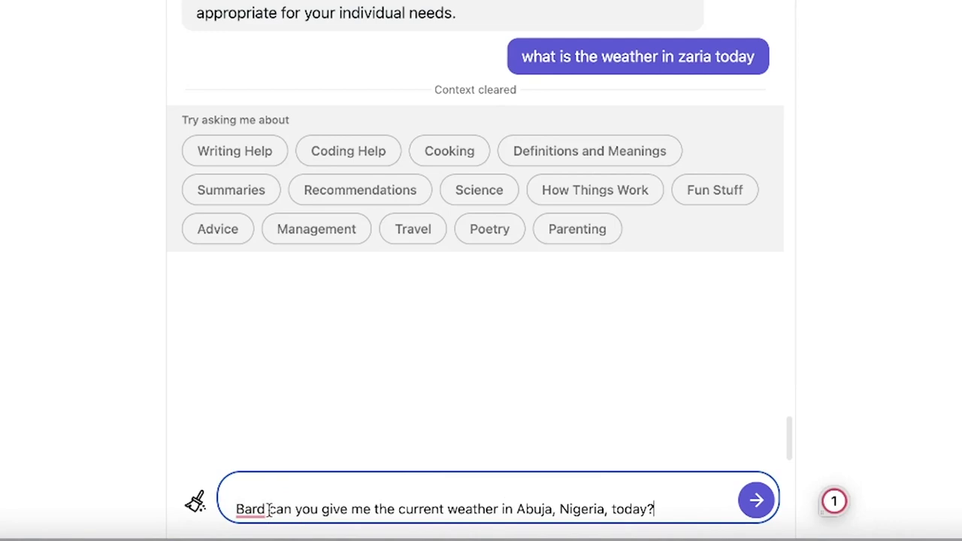
pyautogui.moveTo(270, 509); pyautogui.dragTo(234, 487)
pyautogui.press('BackSpace')
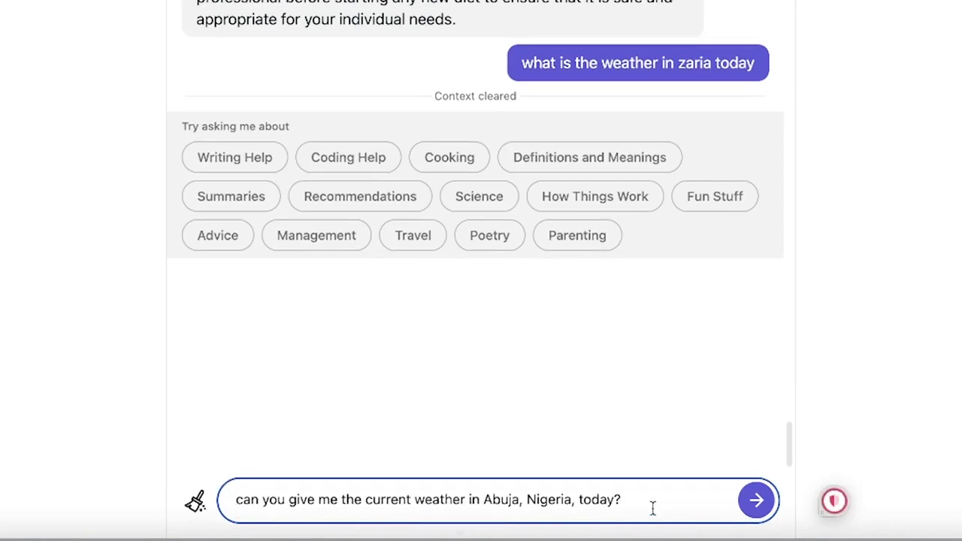
pyautogui.click(756, 500)
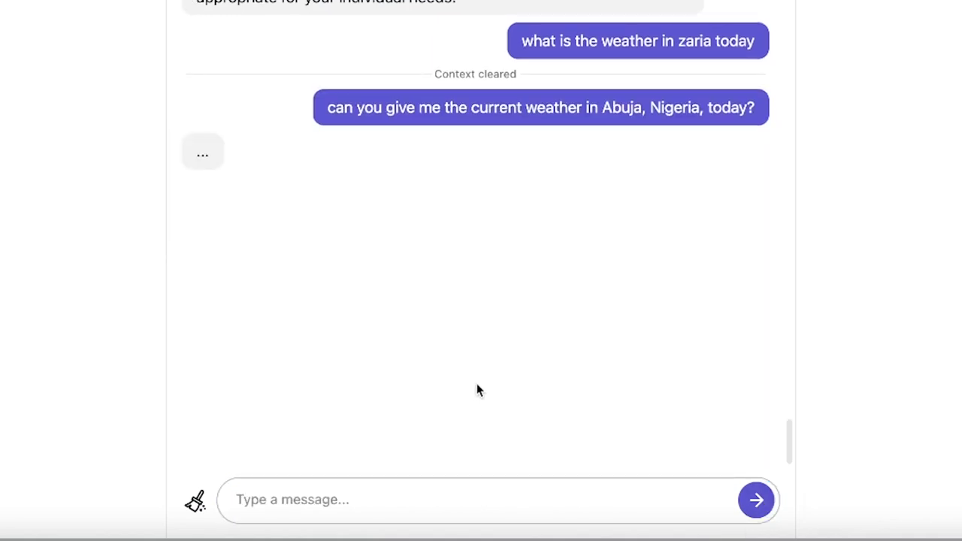
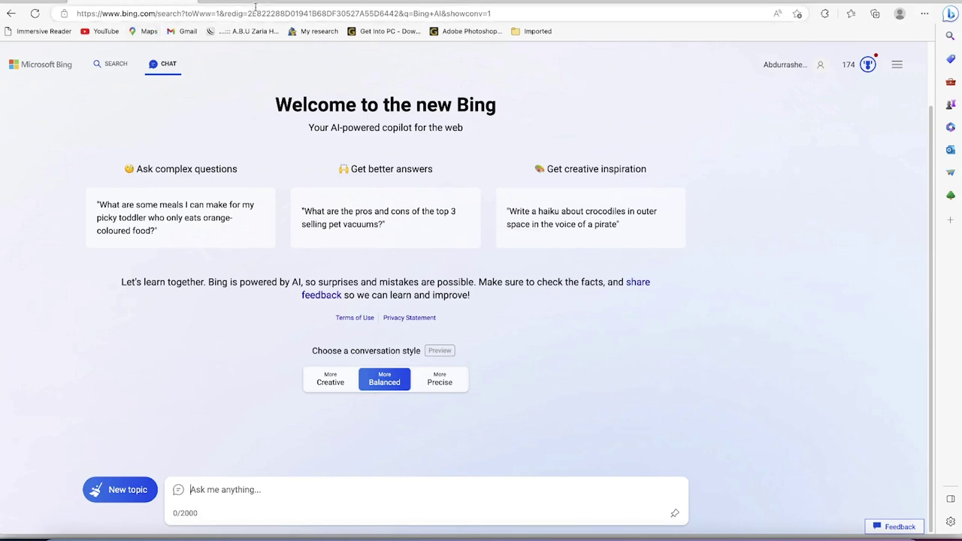
# Switch to Bing Chat and submit "can you give me the current weather in Abuja, Nigeria, today?" without the leading word "Bard"
pyautogui.click(260, 490)
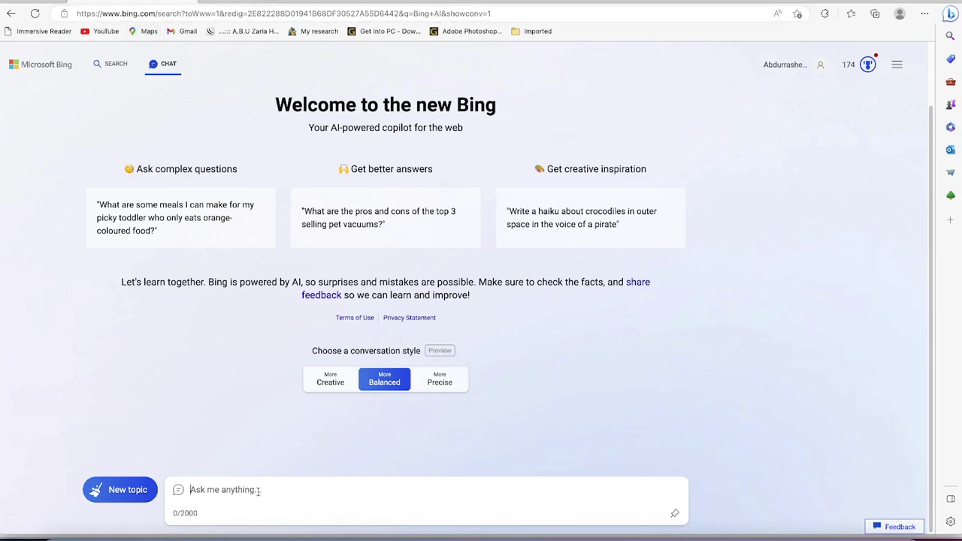
pyautogui.write('Bard, can you give me the current weather in Abuja, Nigeria, today?')
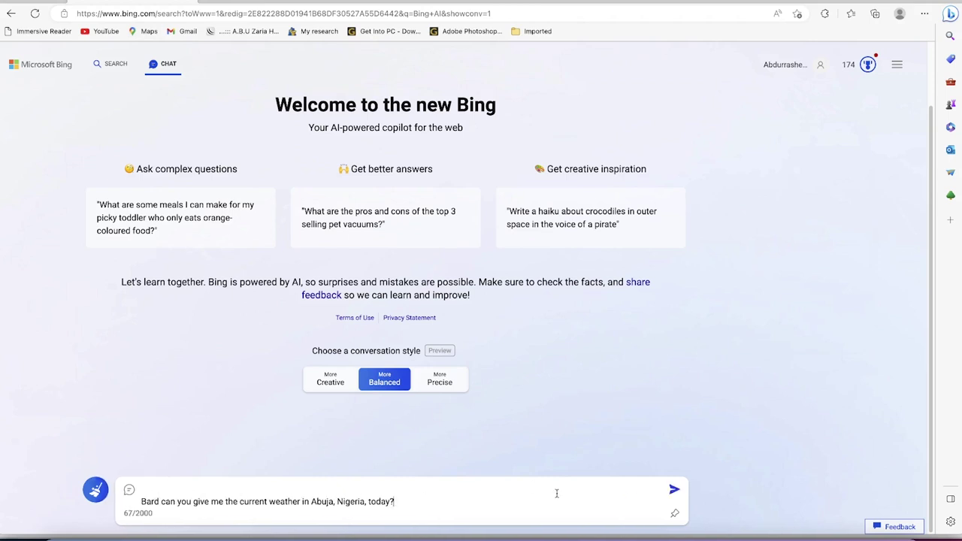
pyautogui.doubleClick(158, 504)
pyautogui.press('BackSpace')
pyautogui.press('Return')
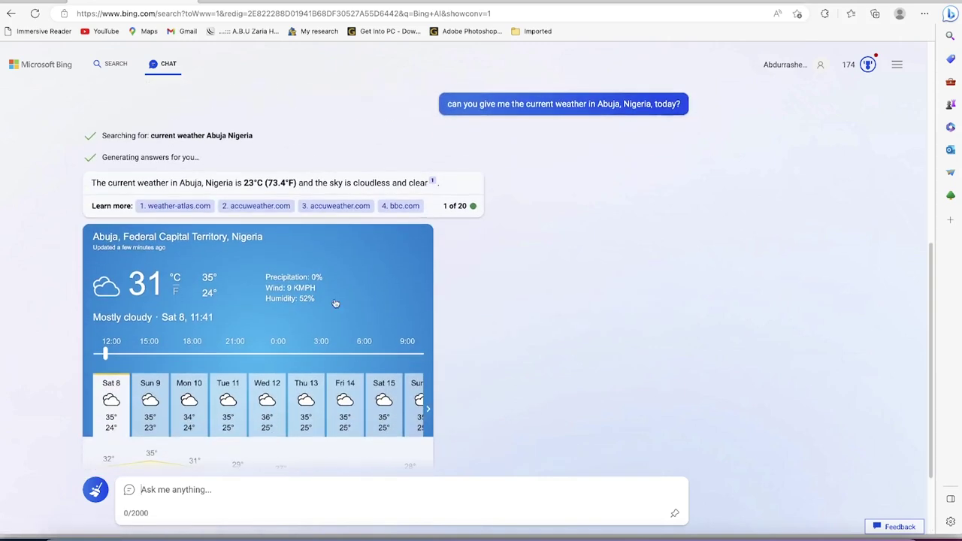
# Examine Bing's answer on the Abuja weather, including its sources, daily forecast and hourly temperature chart
pyautogui.moveTo(412, 199)
pyautogui.scroll(-1, 200, 367)
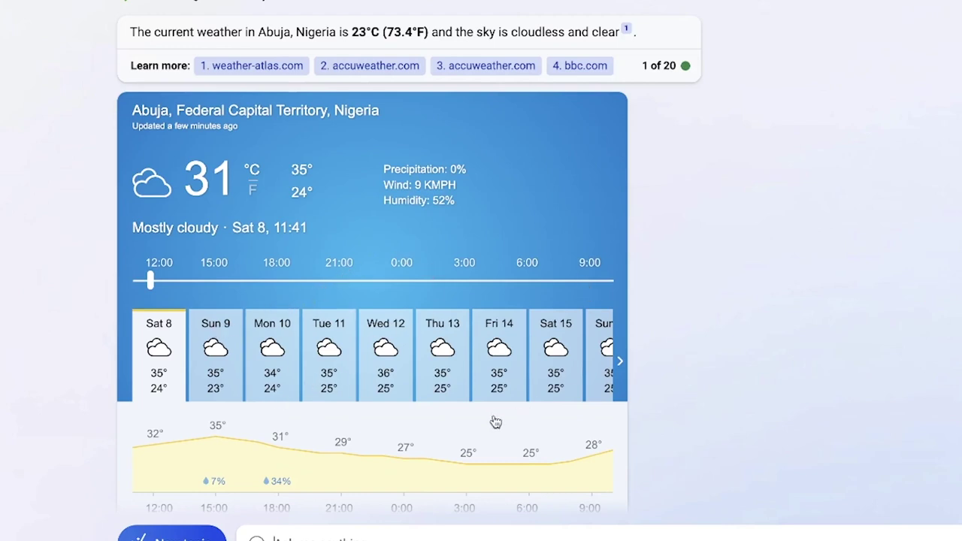
pyautogui.scroll(-2, 494, 408)
pyautogui.scroll(1, 567, 310)
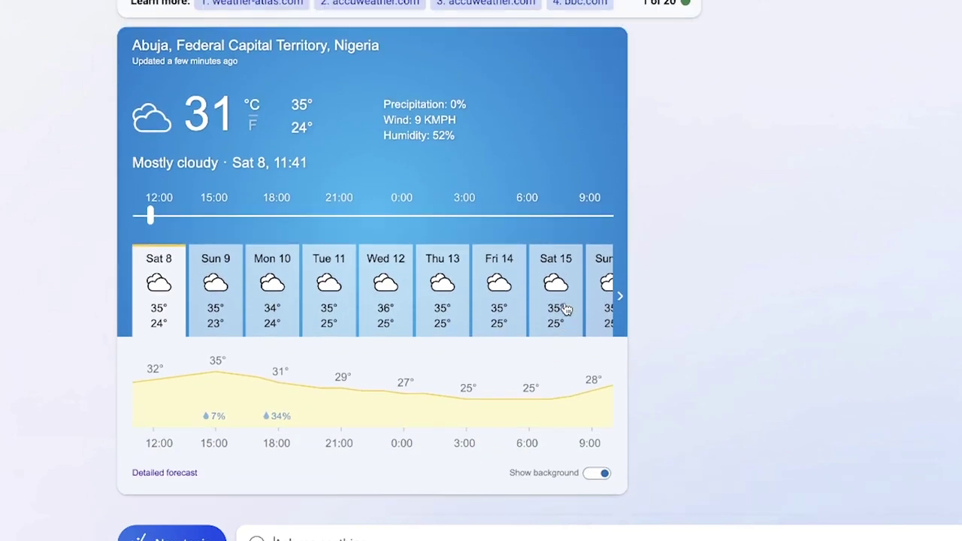
pyautogui.scroll(2, 584, 286)
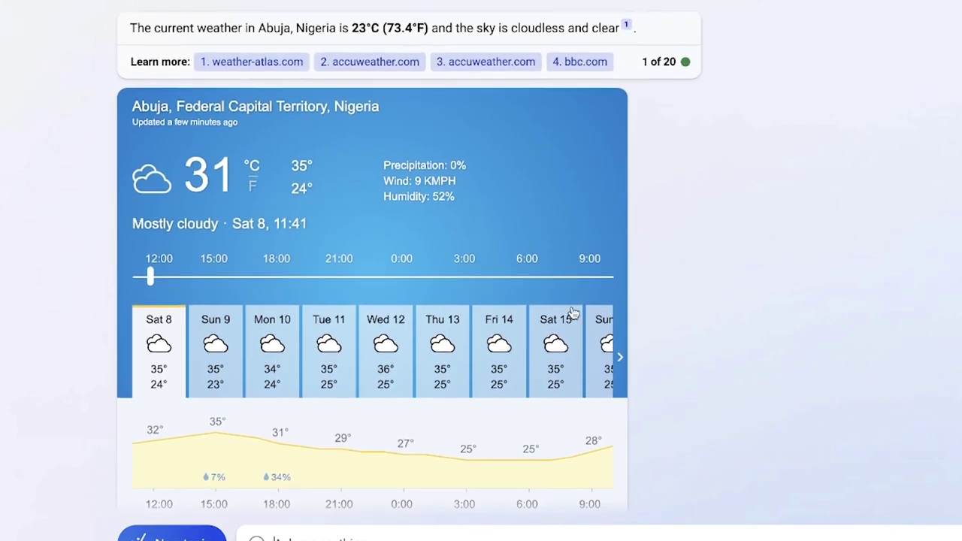
pyautogui.scroll(10, 574, 313)
pyautogui.scroll(-10, 549, 385)
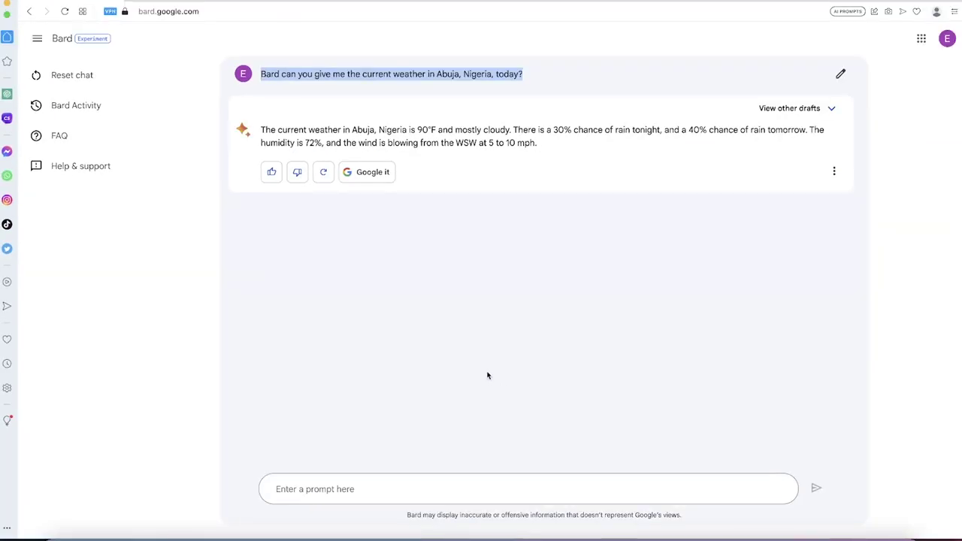
# Switch to Bard and ask "The first two months of the year are january and february, what are the remaining months of the year?"
pyautogui.click(513, 302)
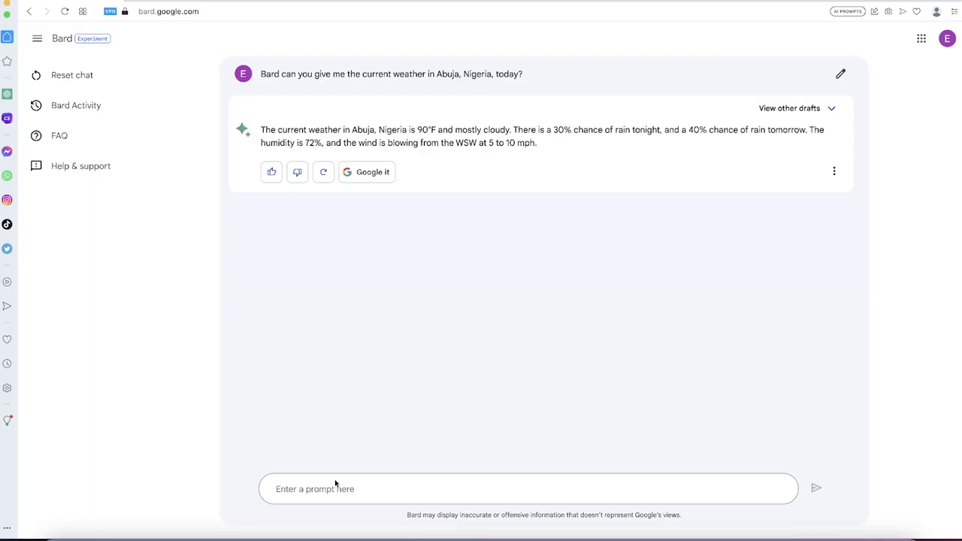
pyautogui.click(337, 489)
pyautogui.write('The first two months of the year are january and february, what are the remaining months of the year?')
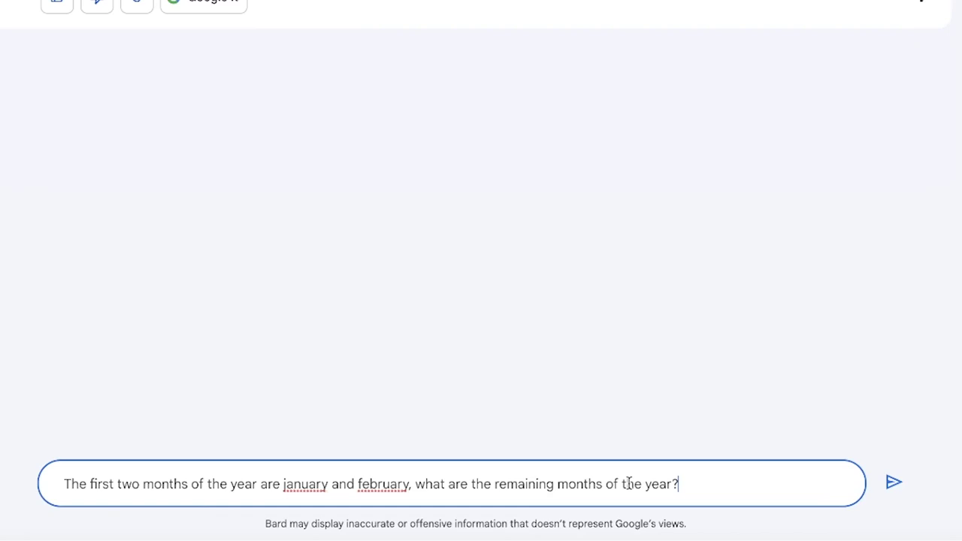
pyautogui.click(896, 483)
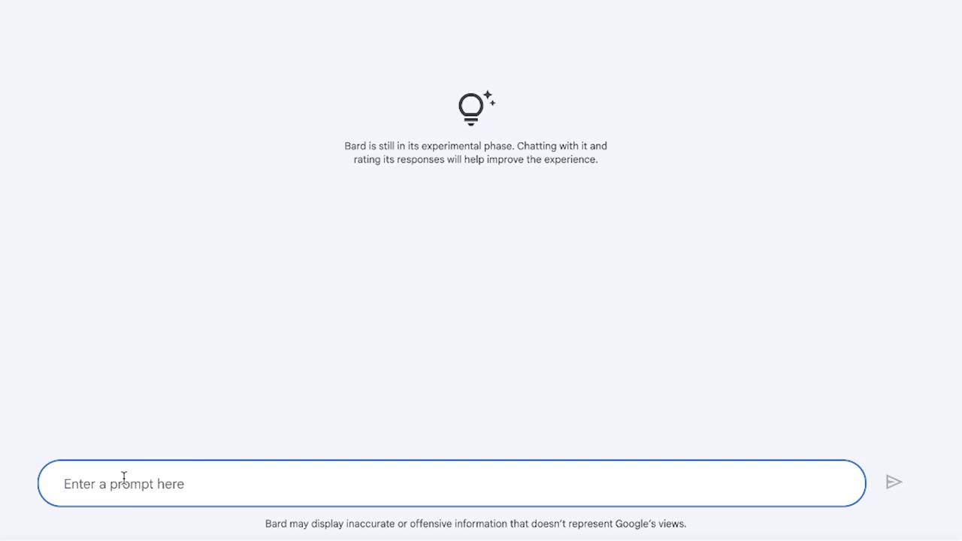
# Write a new Bard prompt asking for a comparison of the Sony zv e10 and sony zv 1 cameras
pyautogui.write('can you give a')
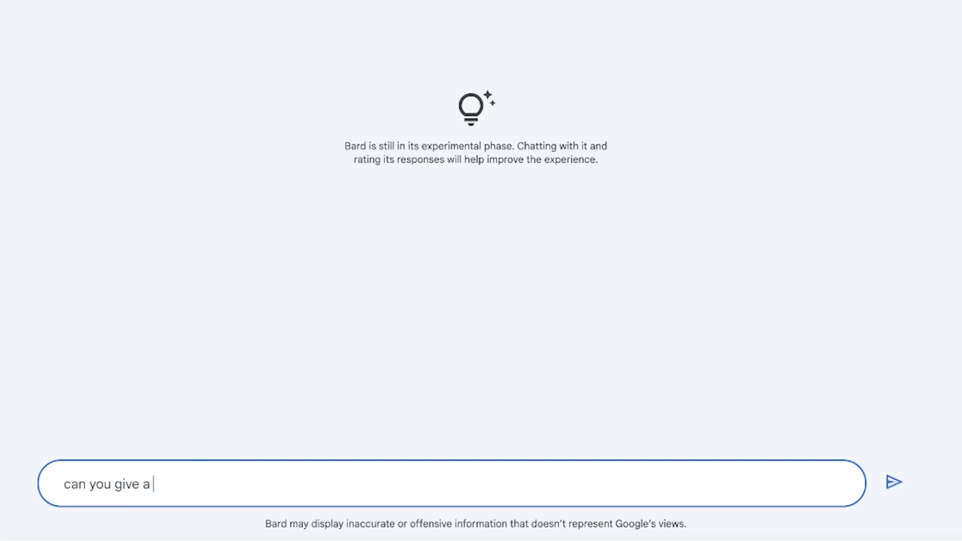
pyautogui.press('BackSpace')
pyautogui.write('us a comparoson of ')
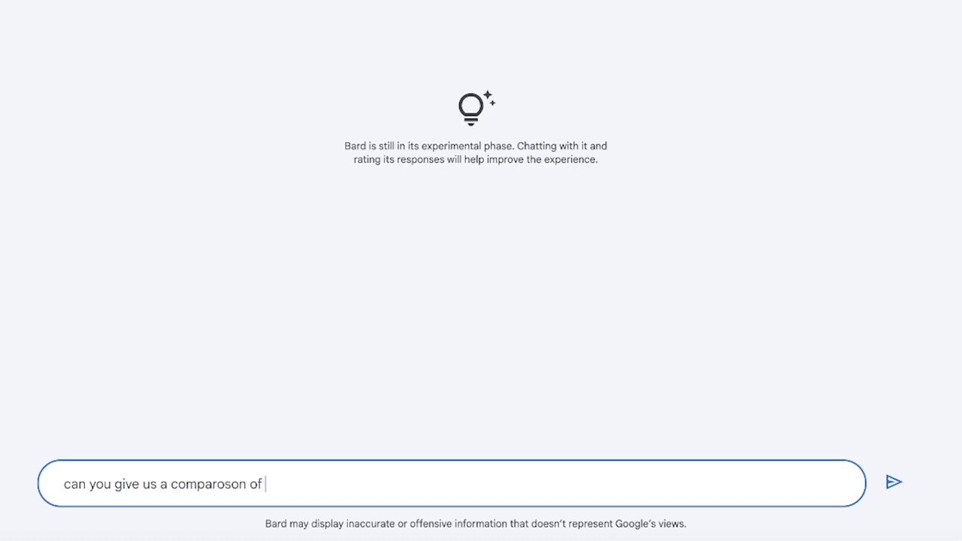
pyautogui.write('Sony zv e10 and son')
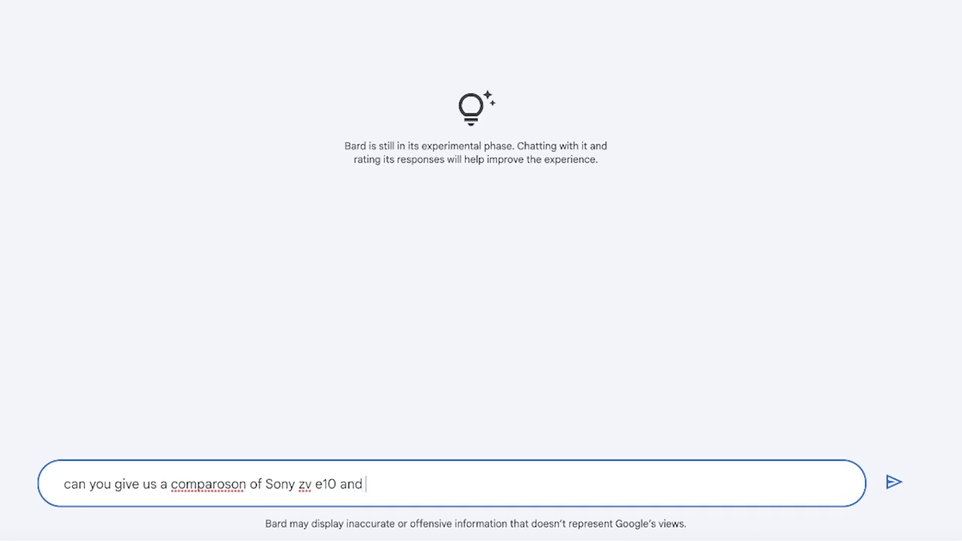
pyautogui.write('zv')
pyautogui.write(' 1 cae')
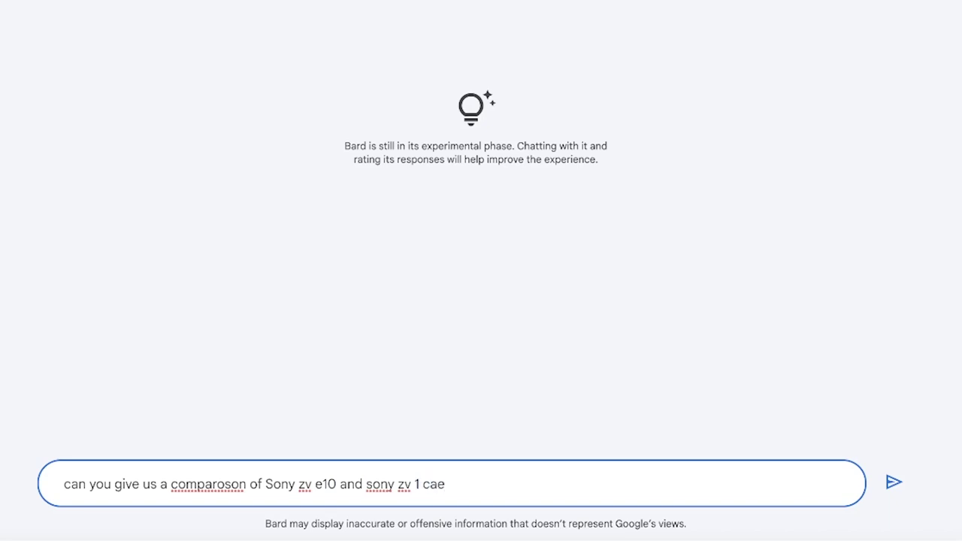
pyautogui.press('BackSpace')
pyautogui.write('meras? Make it i')
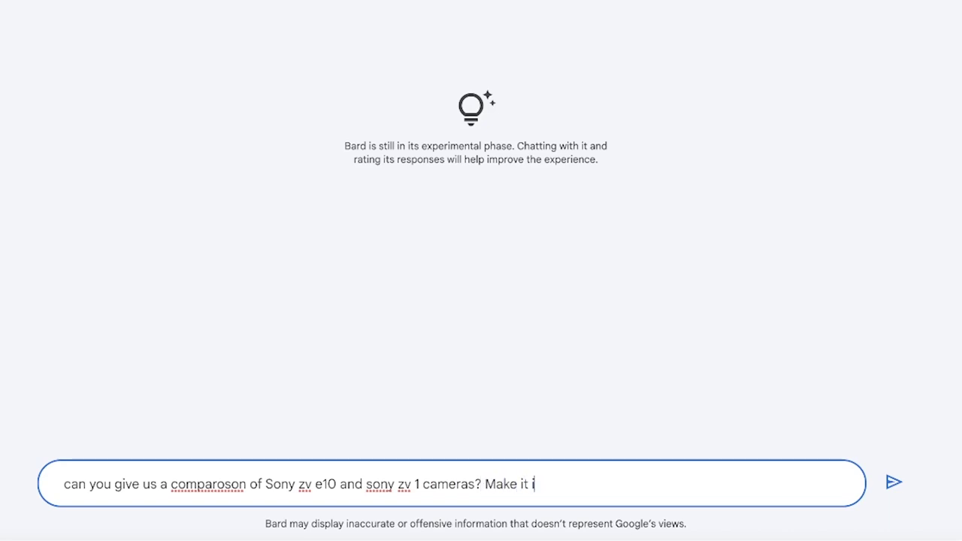
# Complete the camera prompt with "Make it in tabular form" and correct the spelling of "comparison"
pyautogui.write('n tabular')
pyautogui.press('BackSpace')
pyautogui.press('BackSpace')
pyautogui.press('BackSpace')
pyautogui.press('BackSpace')
pyautogui.press('BackSpace')
pyautogui.press('BackSpace')
pyautogui.press('BackSpace')
pyautogui.press('BackSpace')
pyautogui.write('tabular form')
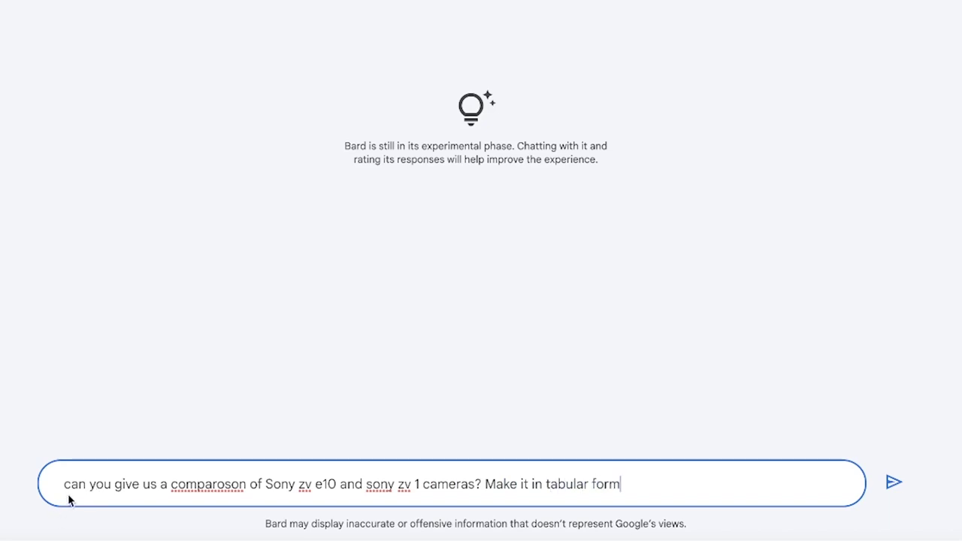
pyautogui.click(224, 485)
pyautogui.press('BackSpace')
pyautogui.write('i')
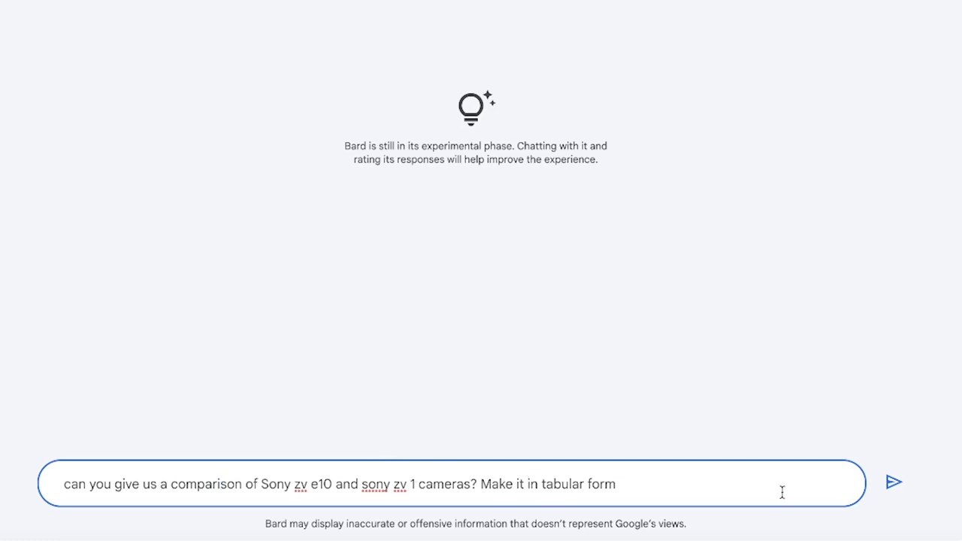
# Submit the camera comparison prompt to Bard and look through the resulting table of Sony ZV-E10 and ZV-1 features
pyautogui.click(895, 485)
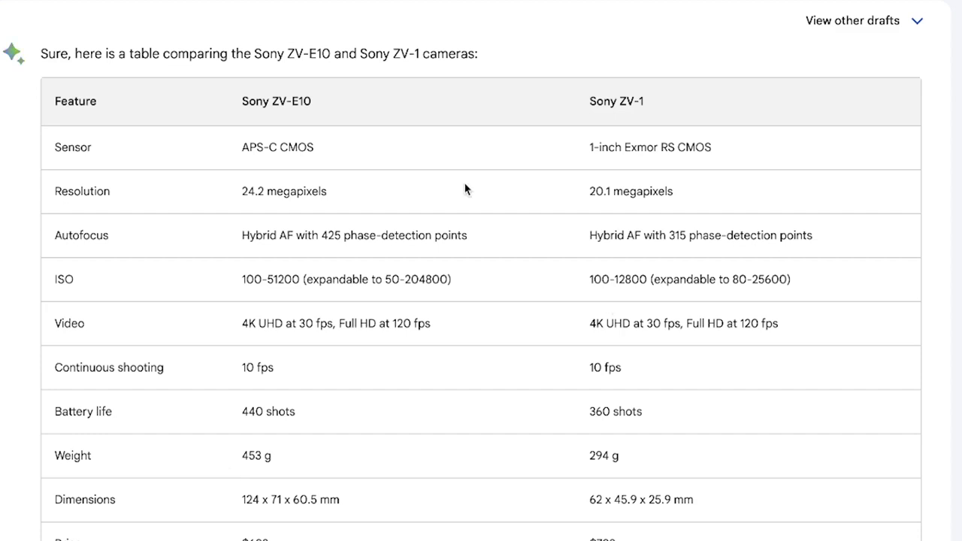
pyautogui.scroll(-1, 148, 502)
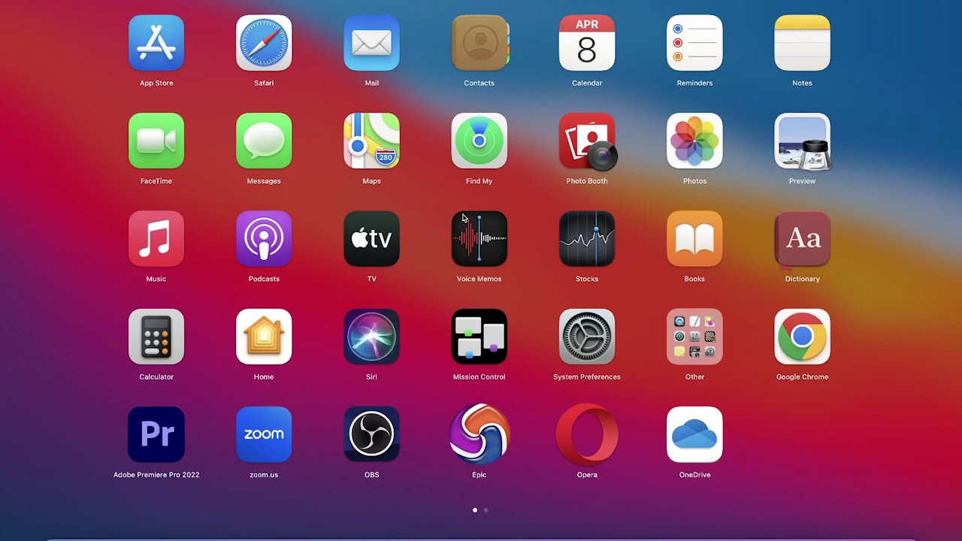
# Open the Screenshot utility, fit the capture area around Bard's full camera comparison table, and capture it
pyautogui.write('q')
pyautogui.press('BackSpace')
pyautogui.write('s')
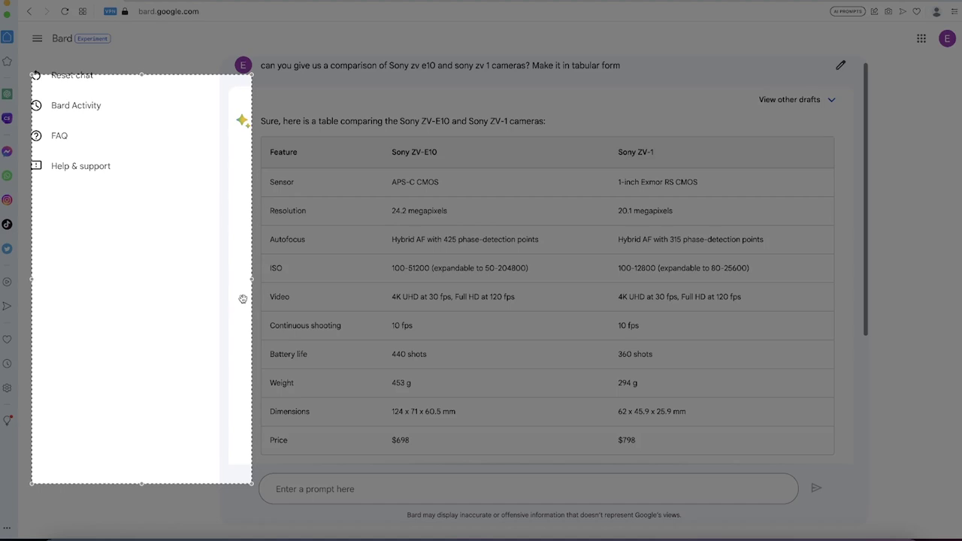
pyautogui.moveTo(243, 298); pyautogui.dragTo(748, 297)
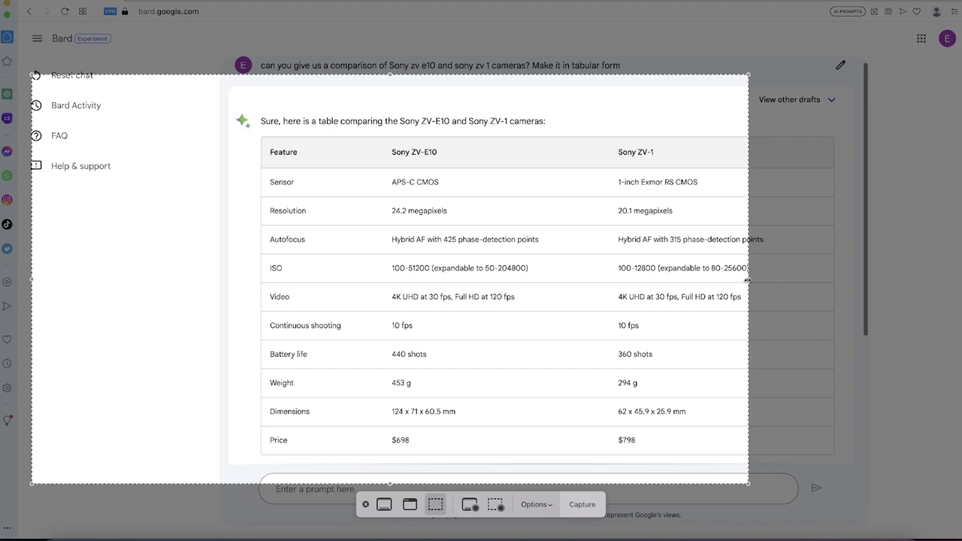
pyautogui.moveTo(747, 280); pyautogui.dragTo(857, 277)
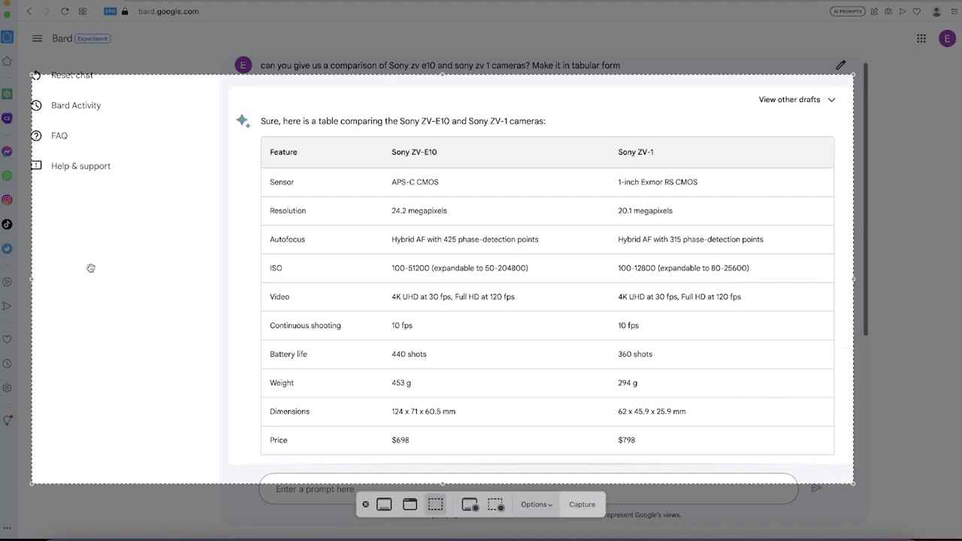
pyautogui.moveTo(91, 268); pyautogui.dragTo(228, 279)
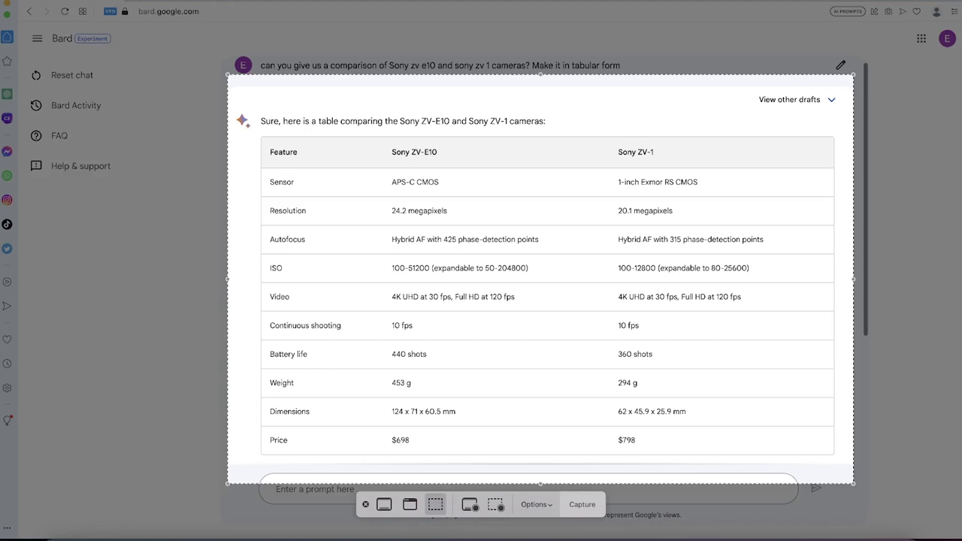
pyautogui.press('Return')
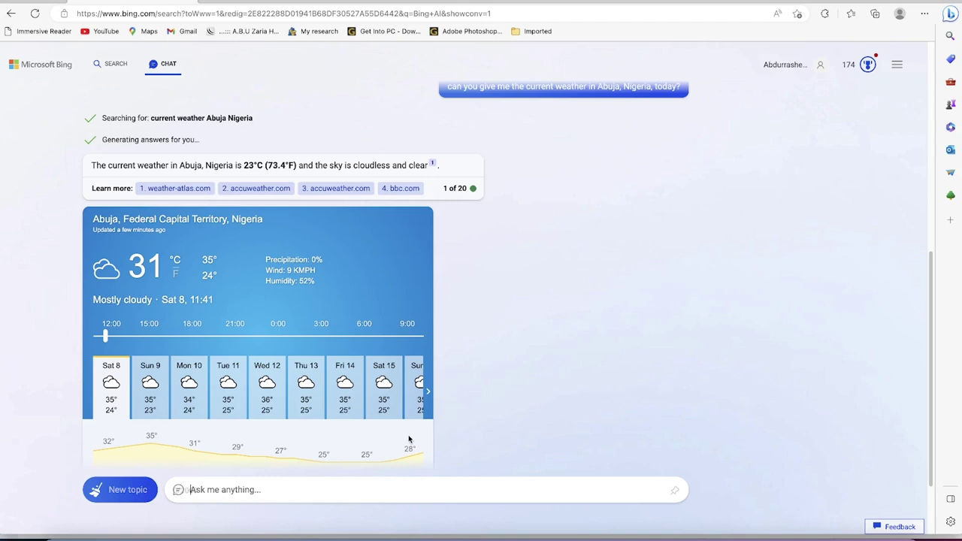
# Switch to Bing Chat and activate its prompt box for a new question
pyautogui.click(416, 489)
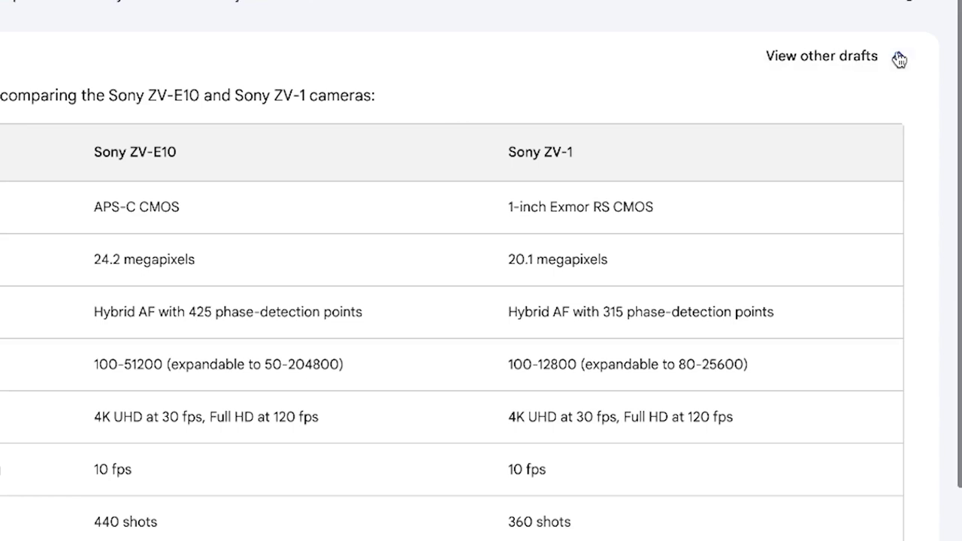
# Show Bard's other drafts of the camera comparison and examine Draft 2's table and closing paragraph
pyautogui.click(899, 60)
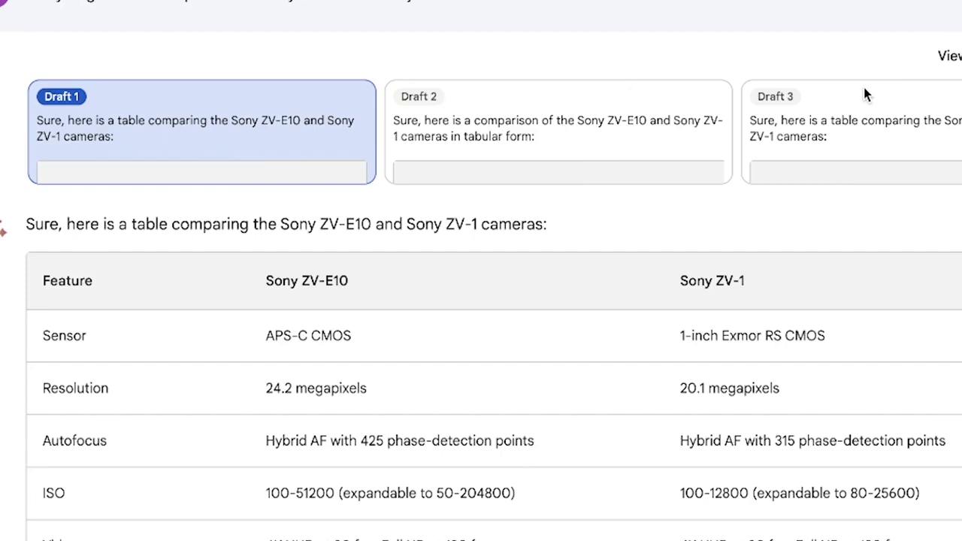
pyautogui.click(572, 157)
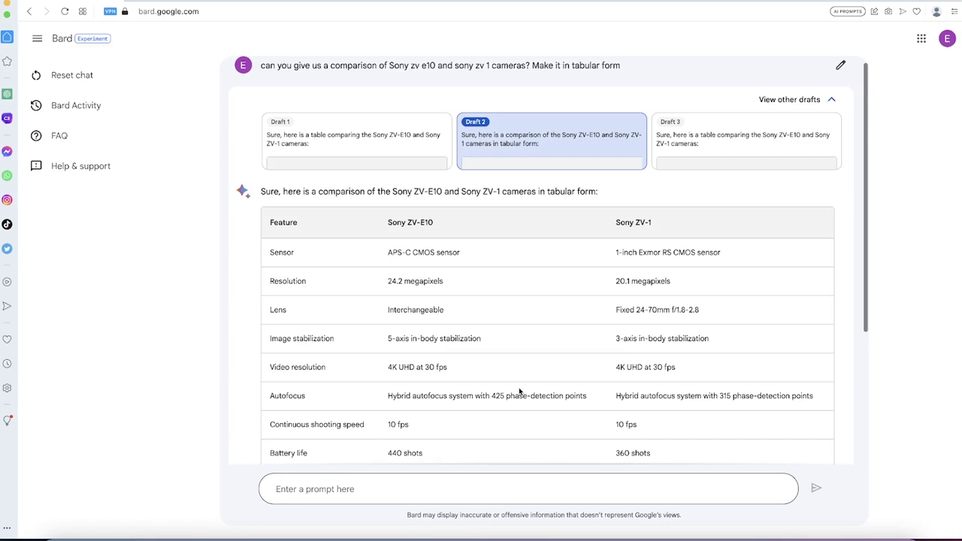
pyautogui.scroll(-3, 519, 391)
pyautogui.scroll(-1, 481, 330)
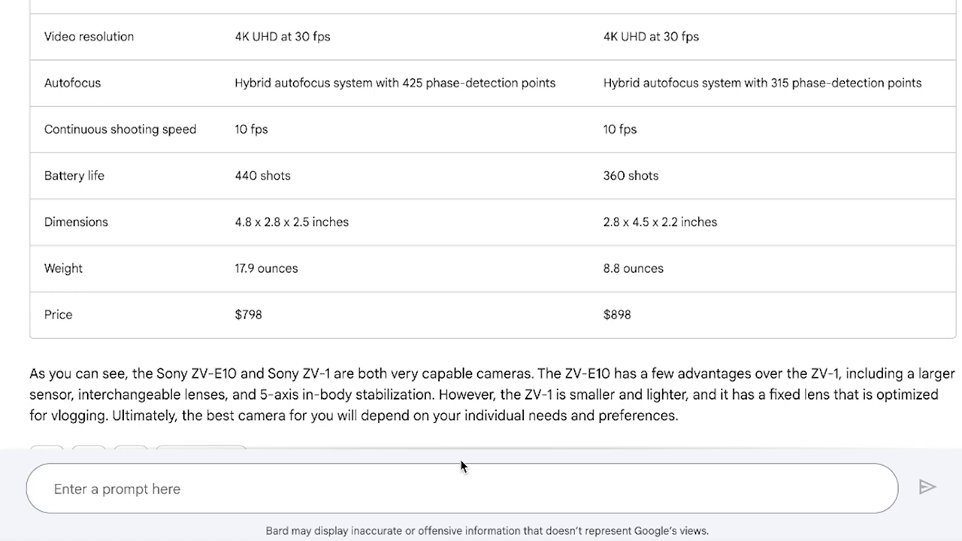
pyautogui.scroll(4, 460, 467)
pyautogui.scroll(2, 746, 103)
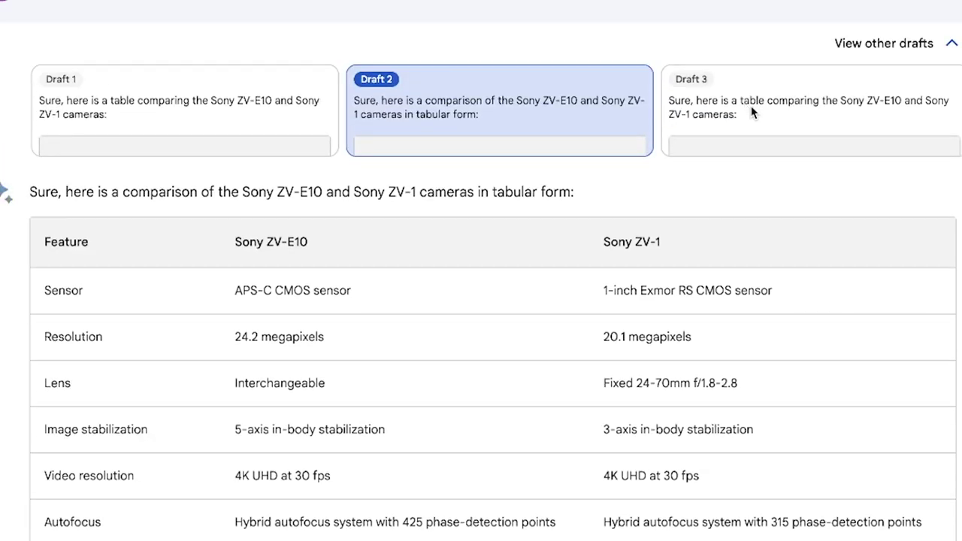
# Display Draft 3 of the camera comparison and examine its table and closing paragraphs
pyautogui.scroll(-5, 477, 417)
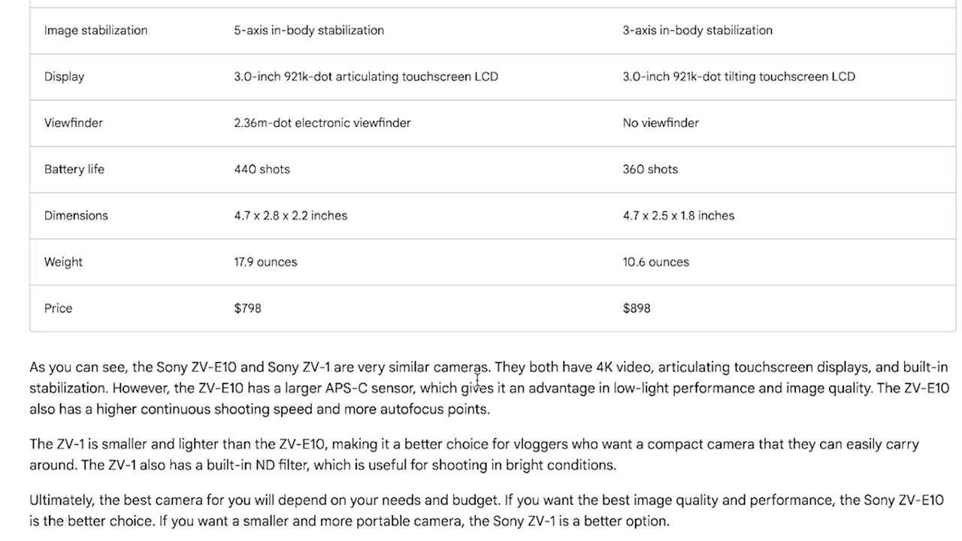
pyautogui.scroll(1, 477, 380)
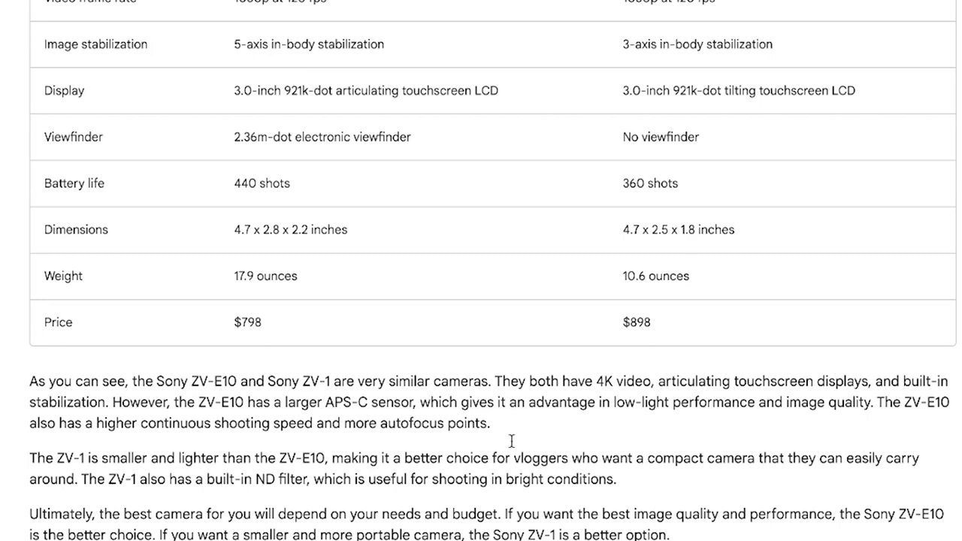
pyautogui.scroll(8, 504, 442)
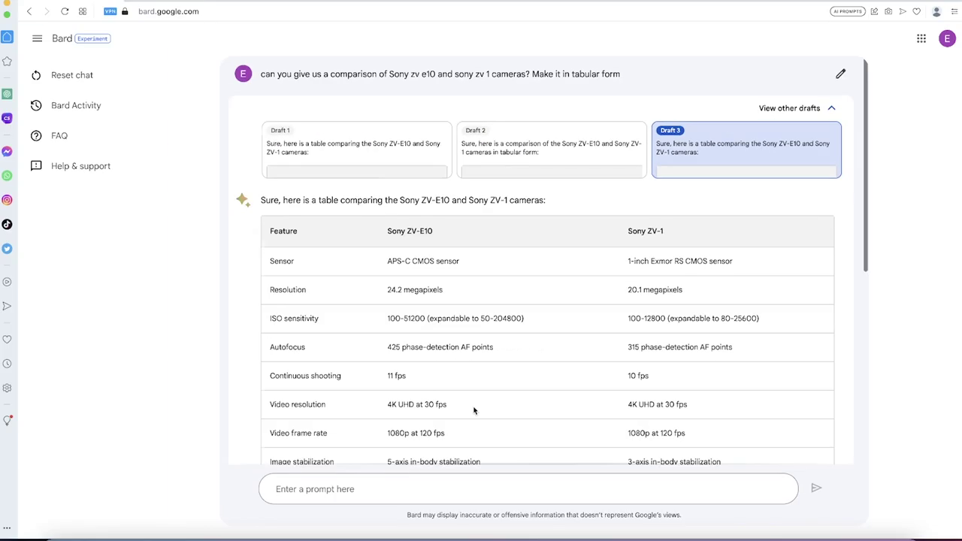
pyautogui.scroll(-1, 473, 410)
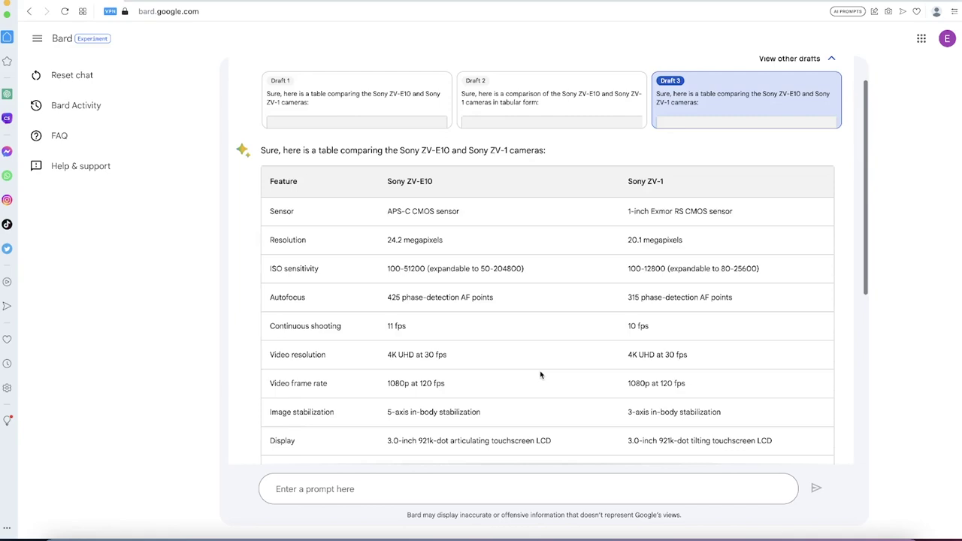
pyautogui.scroll(-3, 511, 391)
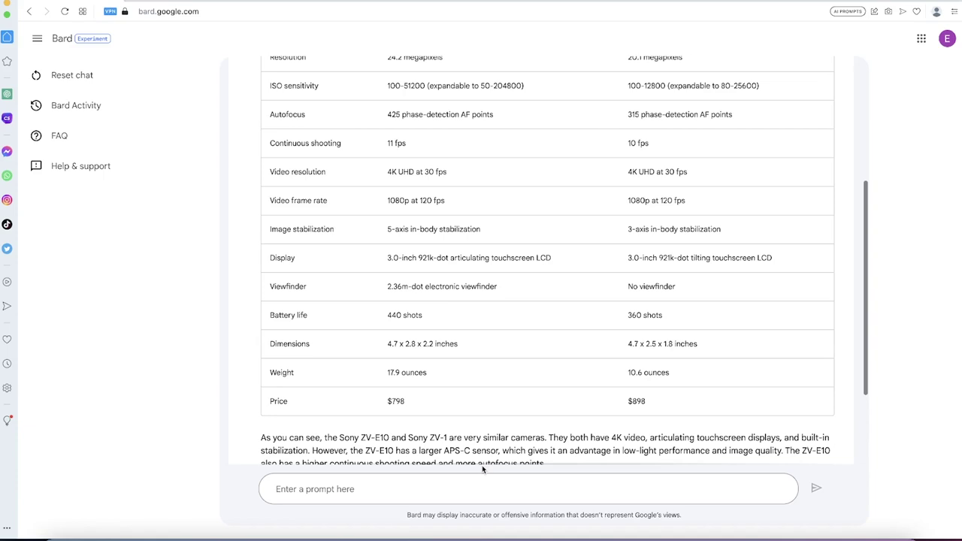
pyautogui.scroll(-2, 483, 469)
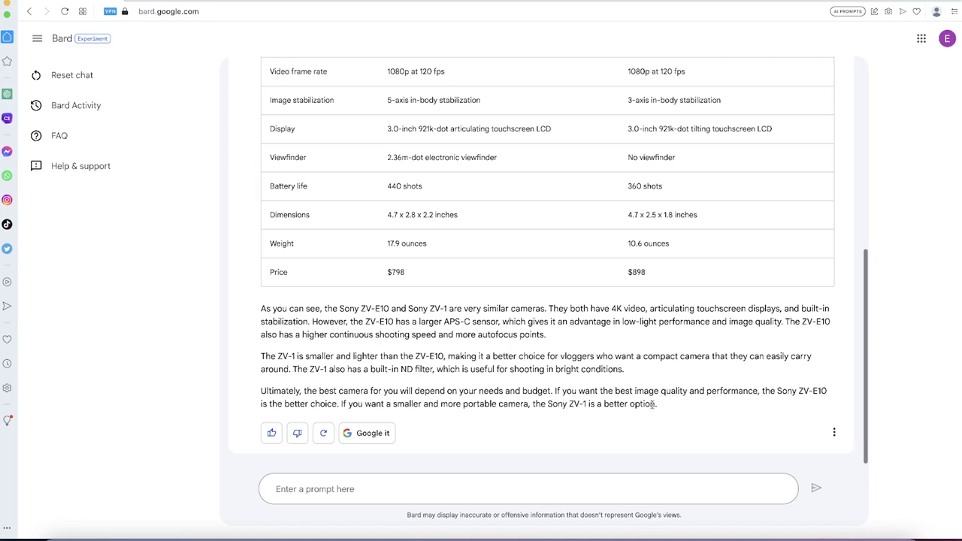
# Copy Draft 3's closing paragraphs and submit them to Bard after the instruction "rewrite this paragraphs in 50 words:"
pyautogui.moveTo(654, 404); pyautogui.dragTo(257, 310)
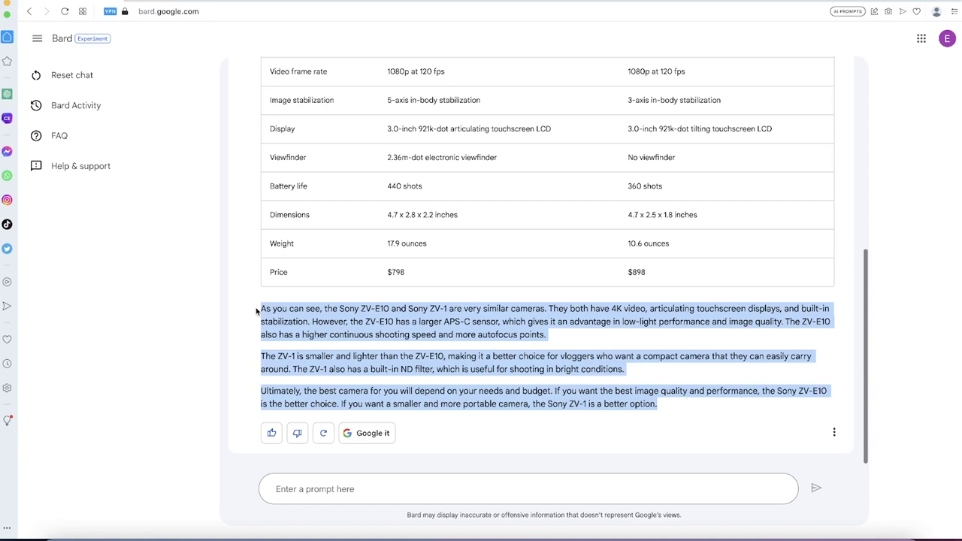
pyautogui.click(503, 492)
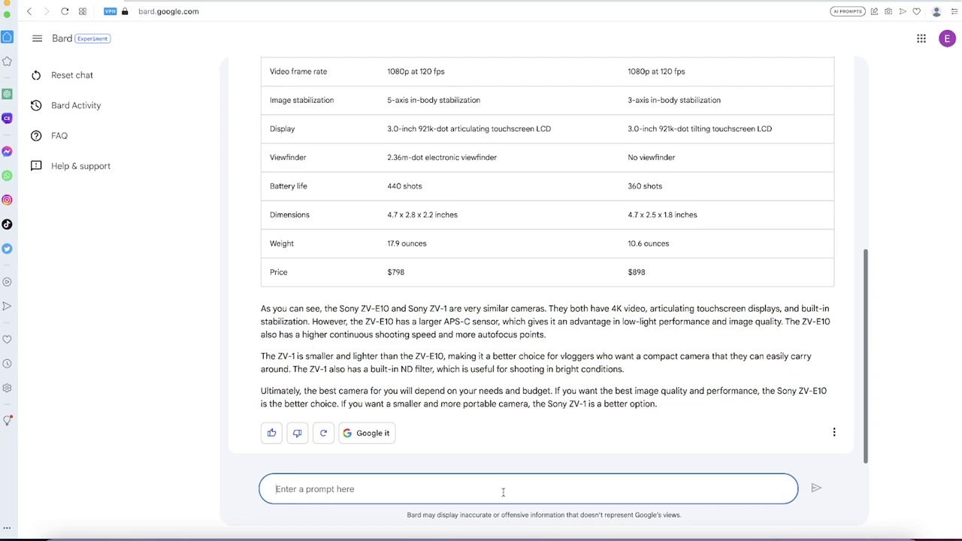
pyautogui.write('rewrite this paragraphs in ')
pyautogui.write('50 w')
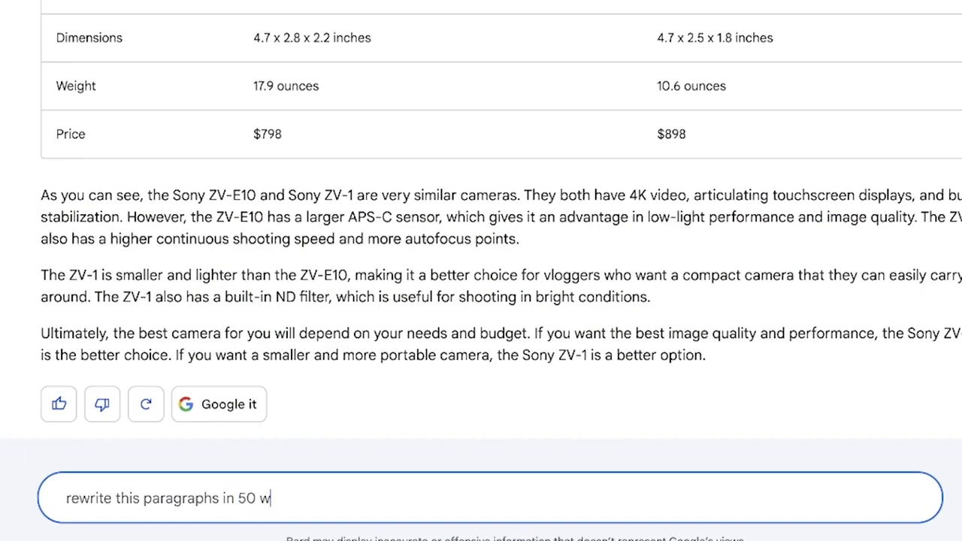
pyautogui.write('ords:')
pyautogui.write('As you can see, the Sony ZV-E10 and Sony ZV-1 are very similar cameras. They both have 4K video, articulating touchscreen displays, and built-in image stabilization. However, the ZV-E10 has a larger APS-C sensor, which gives it an advantage in low-light performance and image quality. The ZV-E10 also has a higher continuous shooting speed and more autofocus points.  The ZV-1 is smaller and lighter than the ZV-E10, making it a better choice for vloggers who want a compact camera that they can easily carry around. The ZV-1 also has a built-in ND filter, which is useful for shooting in bright conditions.  Ultimately, the best camera for you will depend on your needs and budget. If you want the best image quality and performance, the Sony ZV-E10 is the better choice. If you want a smaller and more portable camera, the Sony ZV-1 is a better option.')
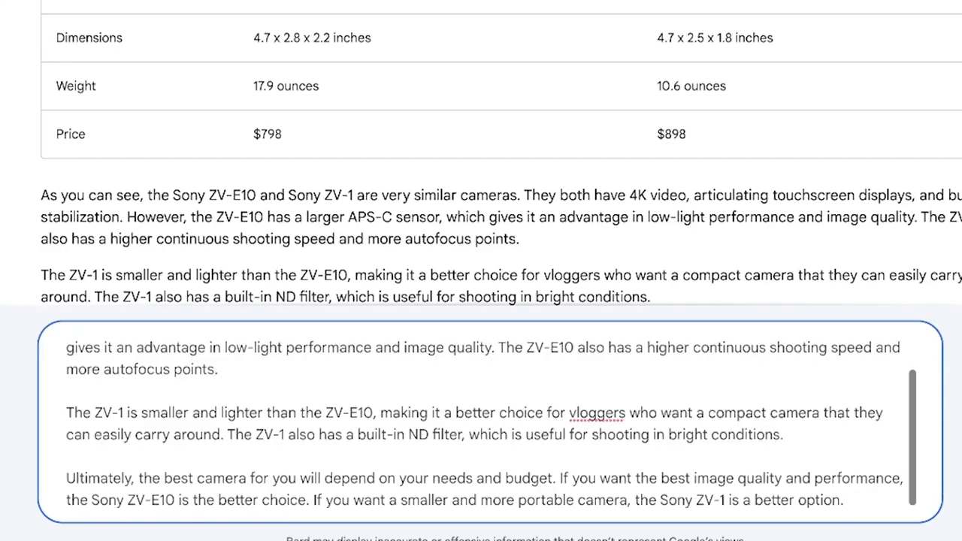
pyautogui.press('Return')
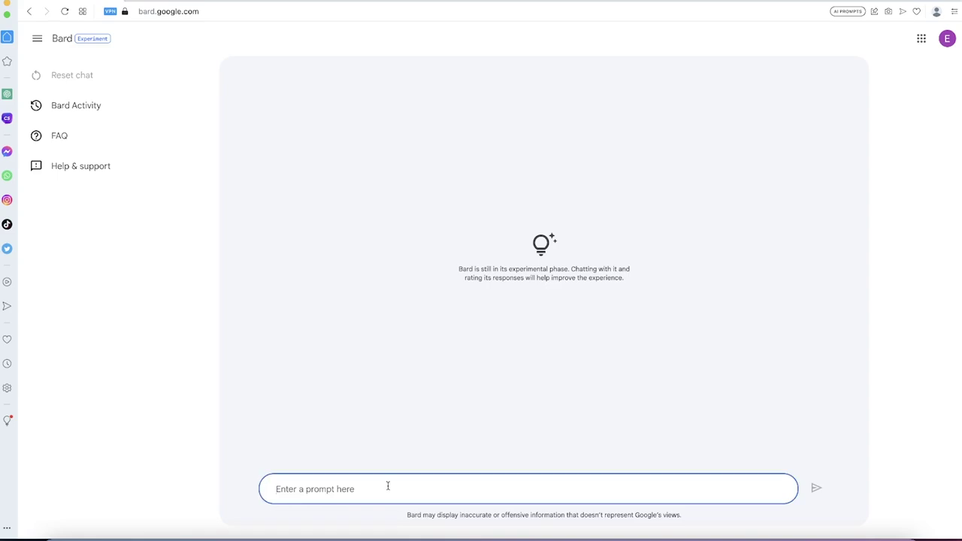
# Ask Bard the ploughing problem: 6 tractors, 4 days, 120 hectares a day each; how many hectares a day with 4 tractors in 5 days
pyautogui.write('A farming field can be ploughed by 6 tractors in 4 days. When 6 tractors work together, each of them ploughs 120 hectares a day. If two of the tractors were moved to another field, then the remaining 4 tractors could plough the same field in 5 days. How many hectares a day would one tractor plough then?')
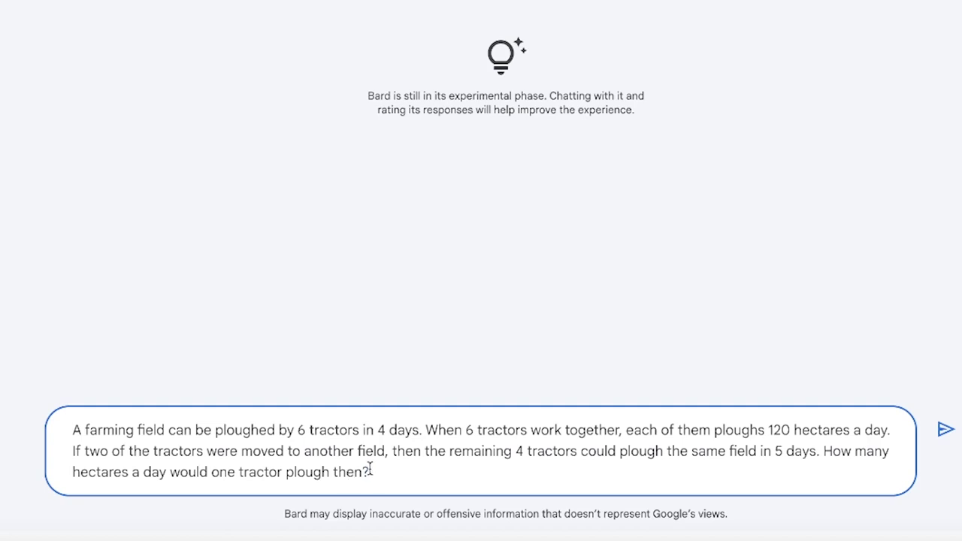
pyautogui.press('Return')
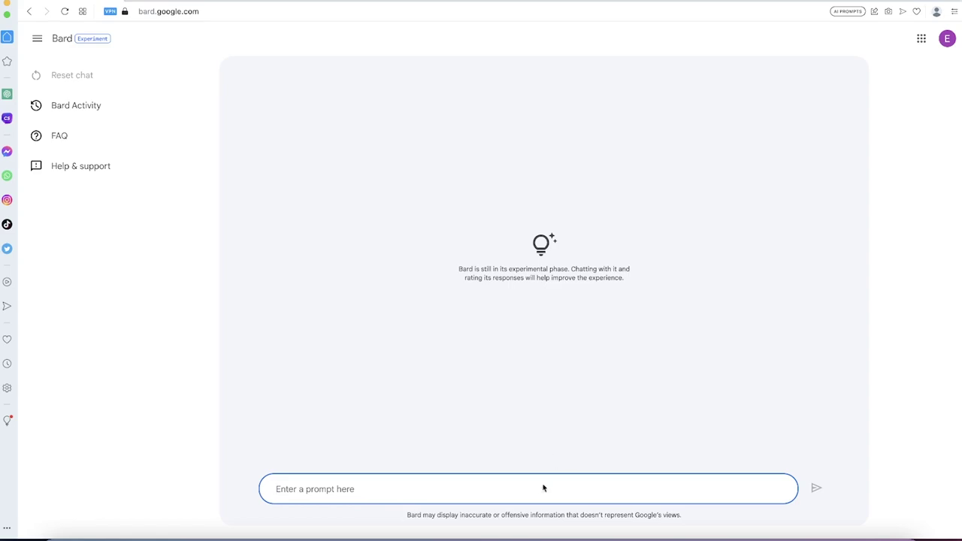
# Open the document with the faulty Bard text, check the ending of "integrate", and compare the spelling of "information" in Bard's corrected version
pyautogui.click(600, 536)
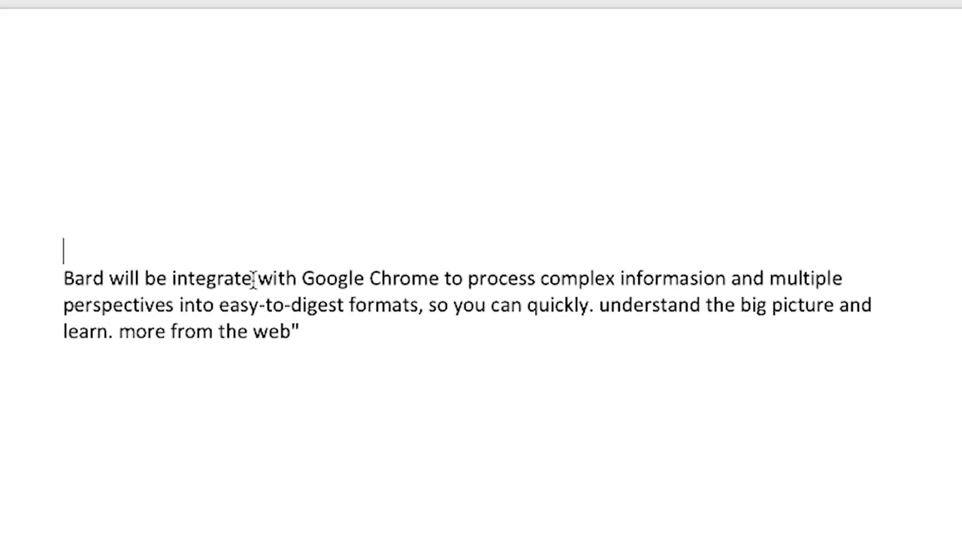
pyautogui.moveTo(252, 279); pyautogui.dragTo(240, 267)
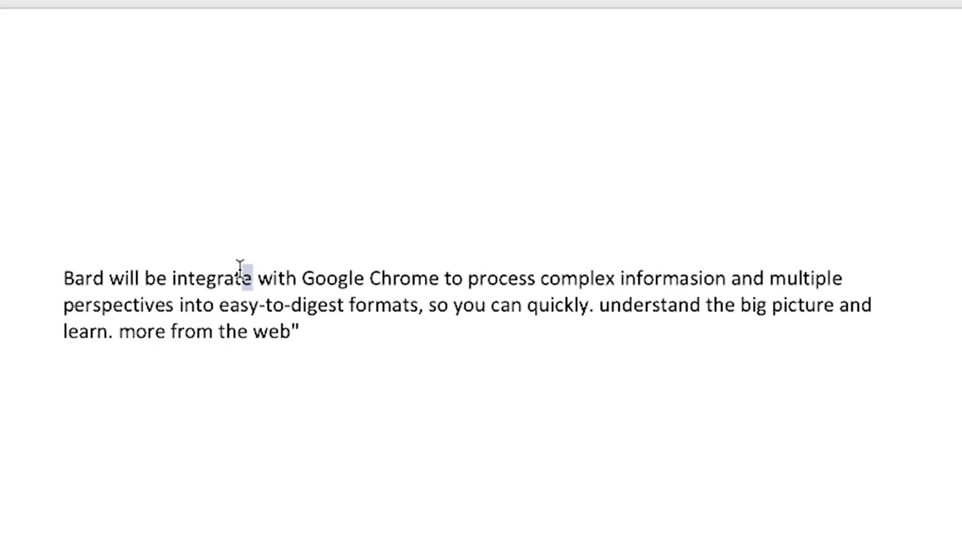
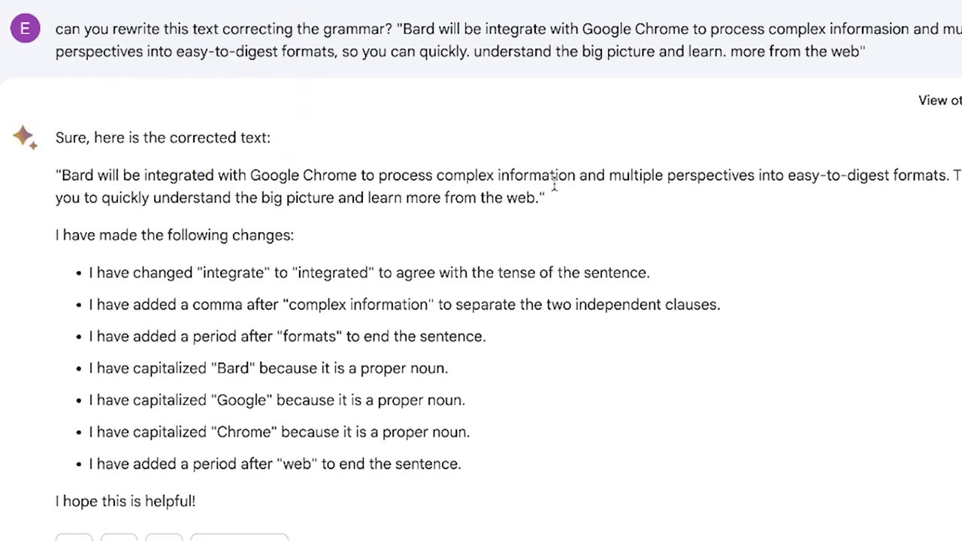
pyautogui.moveTo(558, 175); pyautogui.dragTo(551, 175)
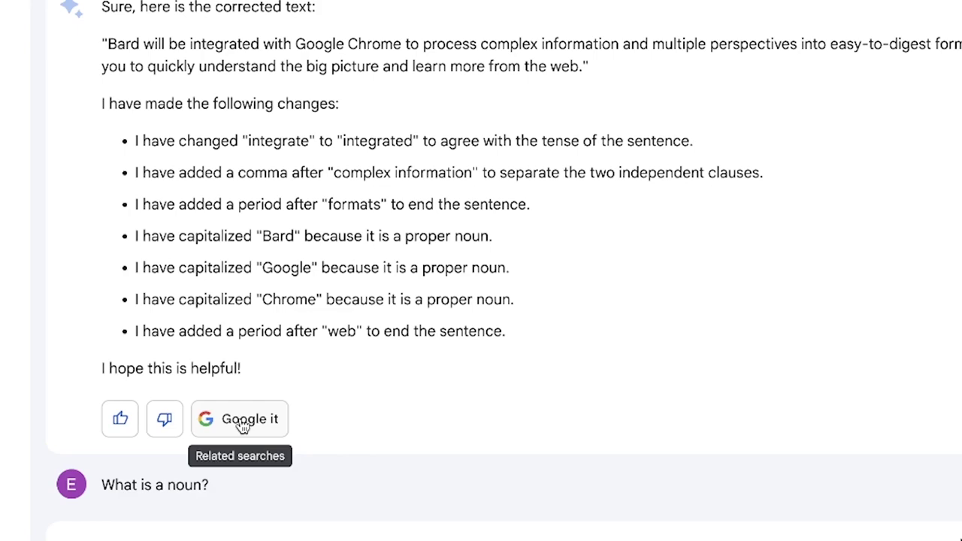
# Review Bard's answer on nouns, show its related searches, and open the Google search for "What is a noun?"
pyautogui.scroll(-1, 261, 515)
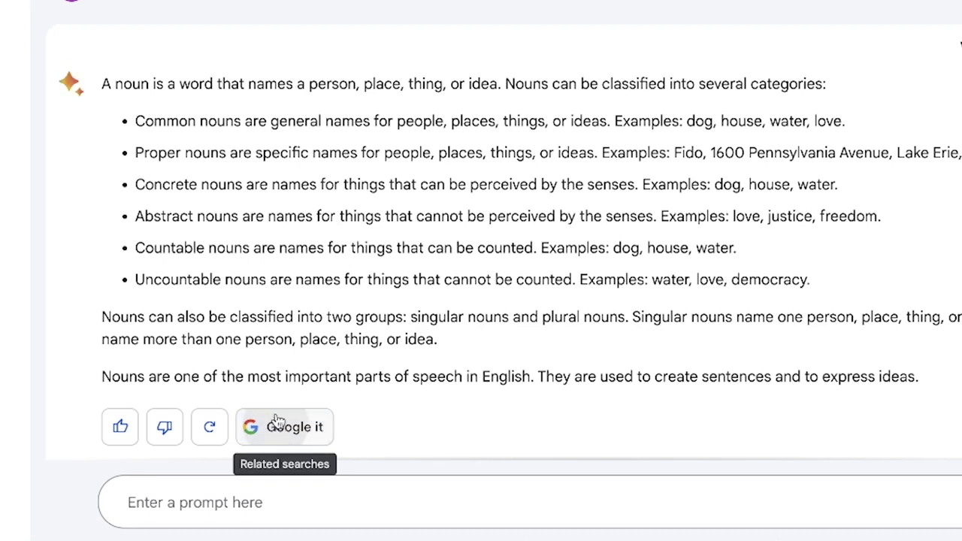
pyautogui.scroll(-1, 301, 344)
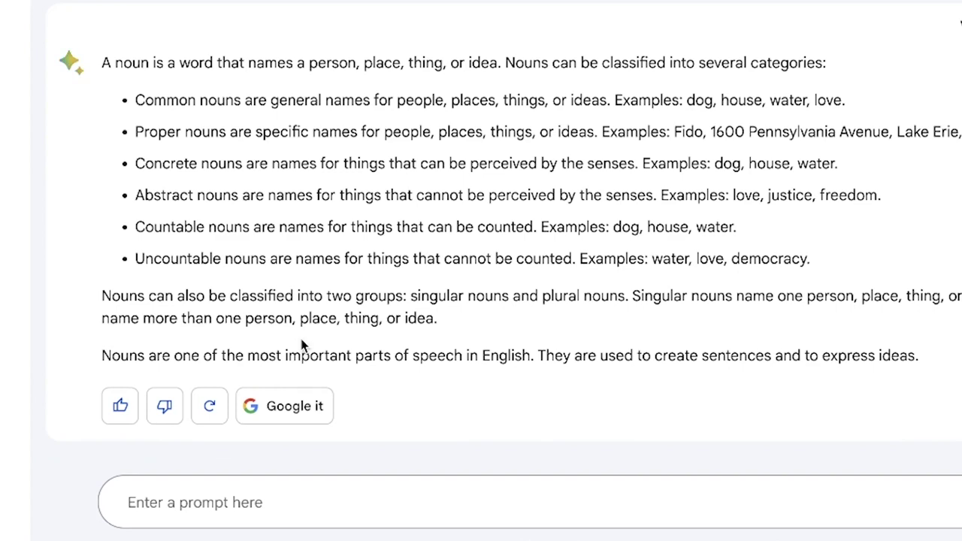
pyautogui.click(282, 418)
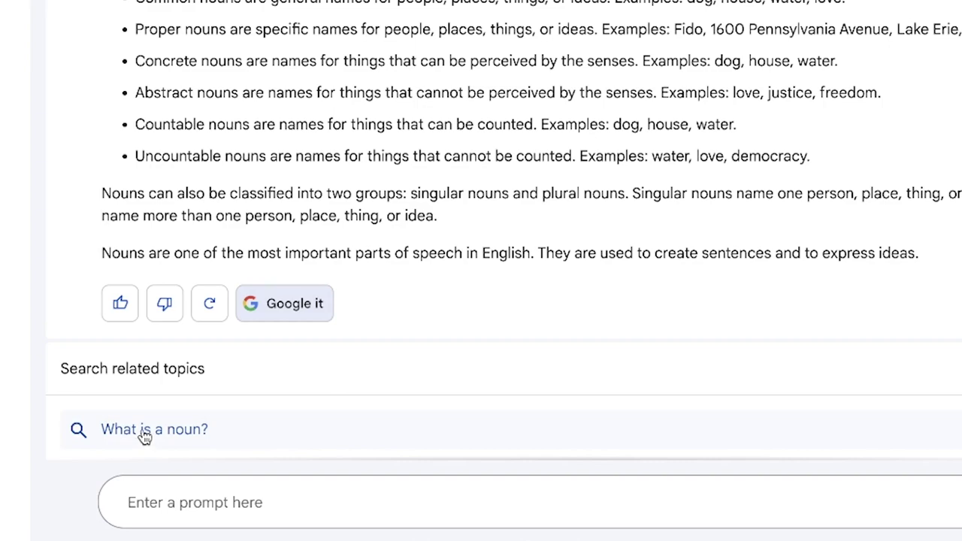
pyautogui.click(143, 433)
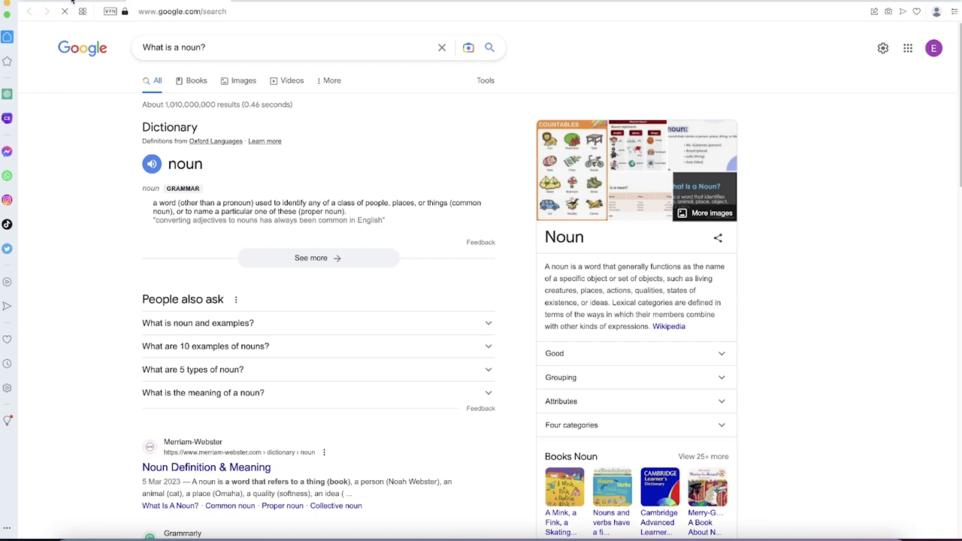
# Return to Bard and ask "What is the most important moment in American history?"
pyautogui.click(71, 2)
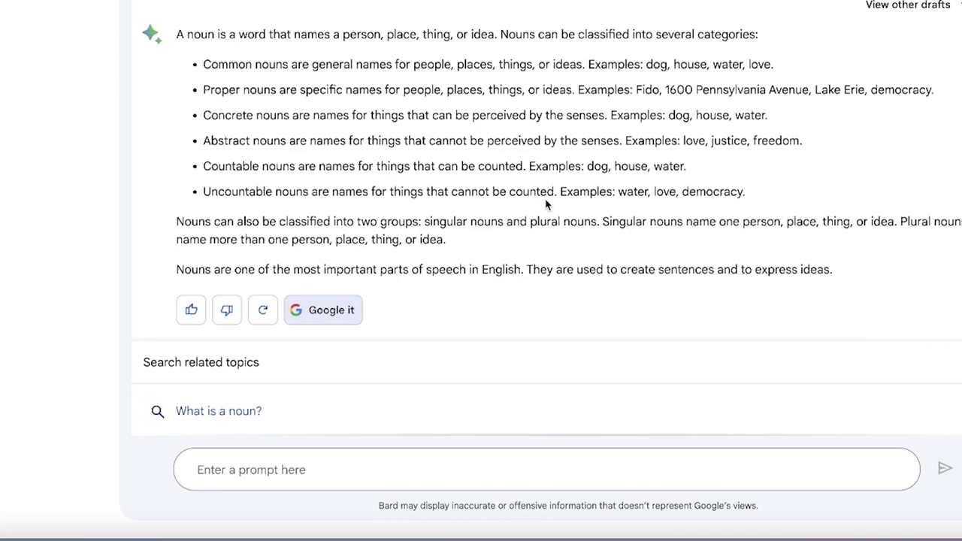
pyautogui.click(204, 463)
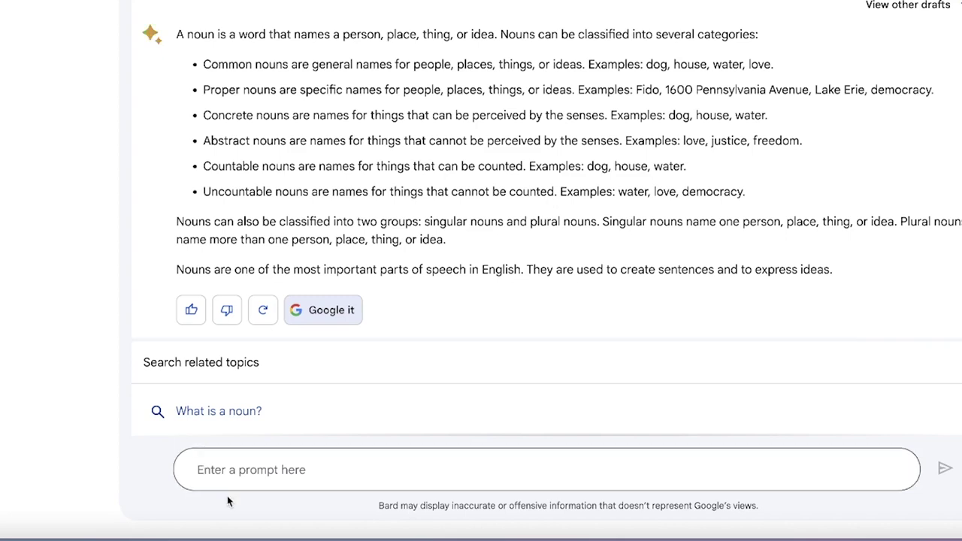
pyautogui.write('What is the most important moment in American history?')
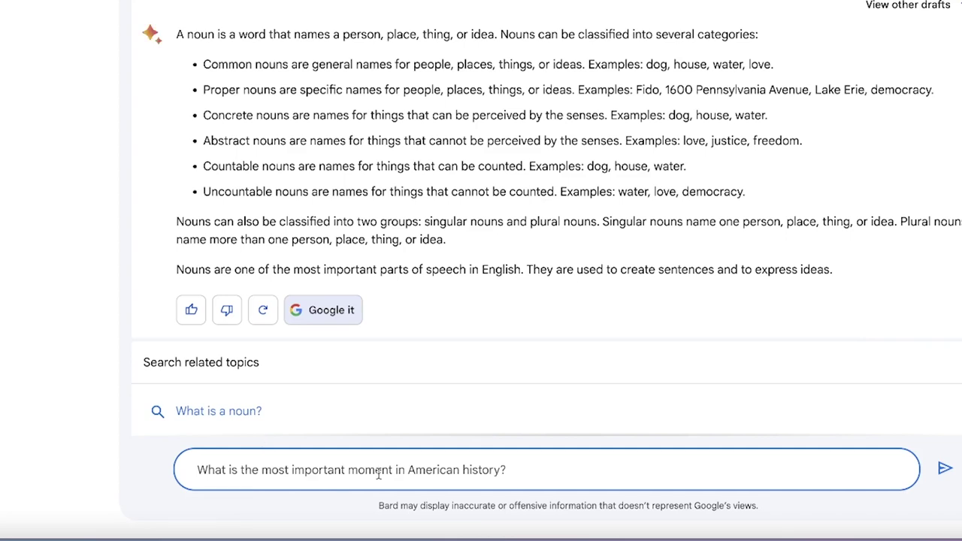
pyautogui.press('Return')
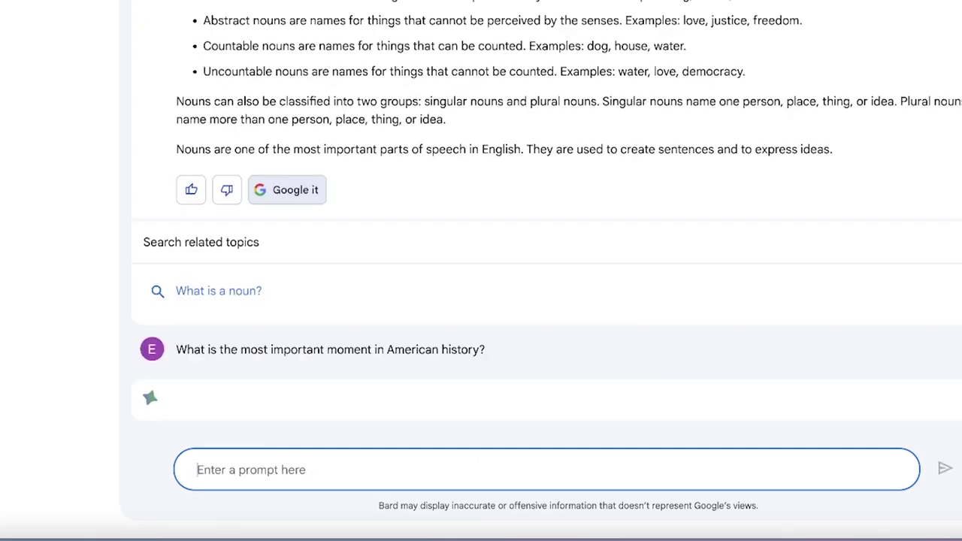